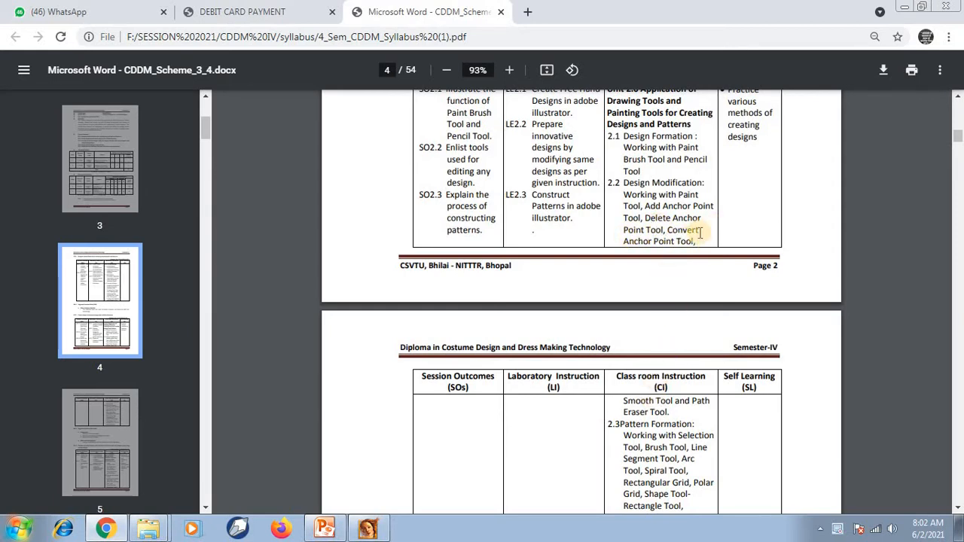
Examine the Unit 2.0 class room instruction topics in the syllabus PDF, marking the 2.2 Design Modification tools.
scroll(666, 237, down, 4)
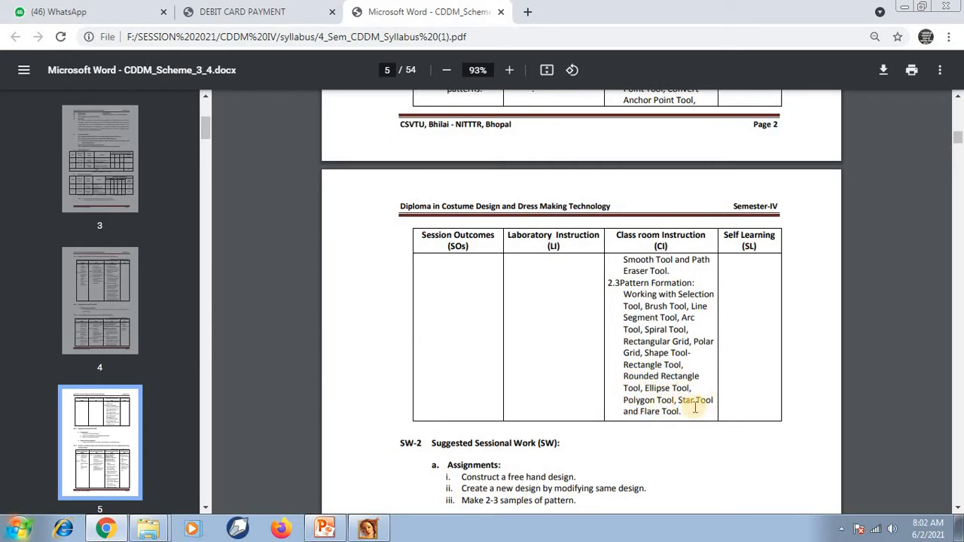
scroll(647, 410, down, 3)
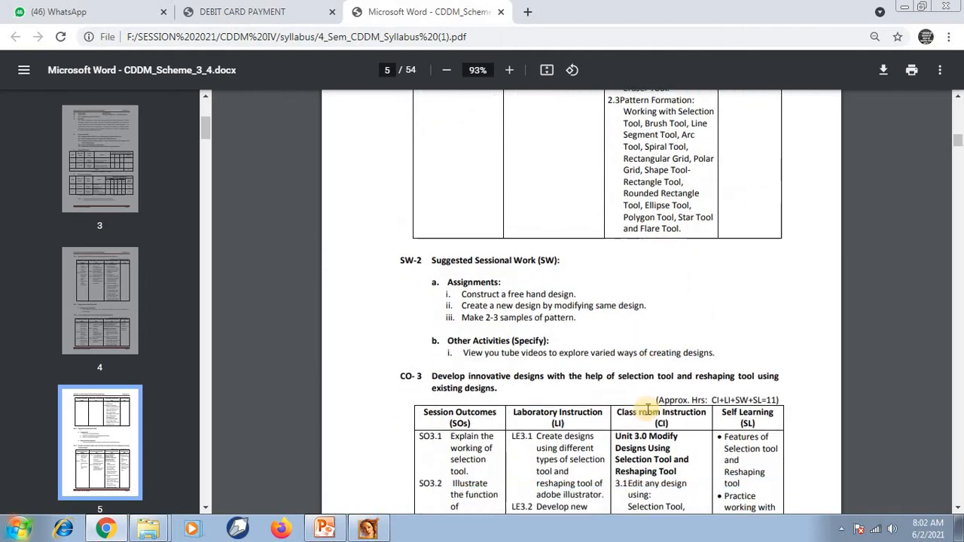
scroll(648, 408, up, 1)
scroll(648, 409, up, 5)
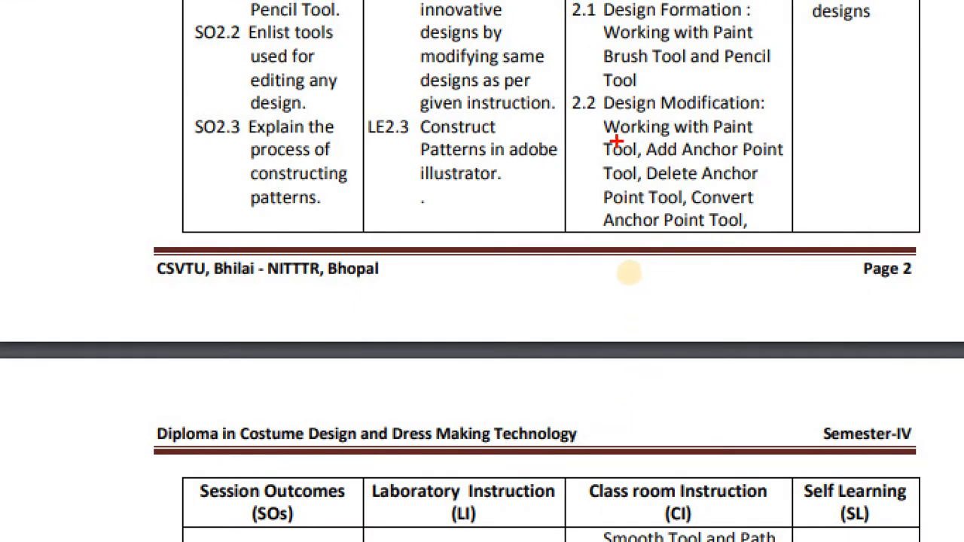
mouse_move(595, 113)
mouse_down()
mouse_move(617, 136)
mouse_move(668, 239)
mouse_up()
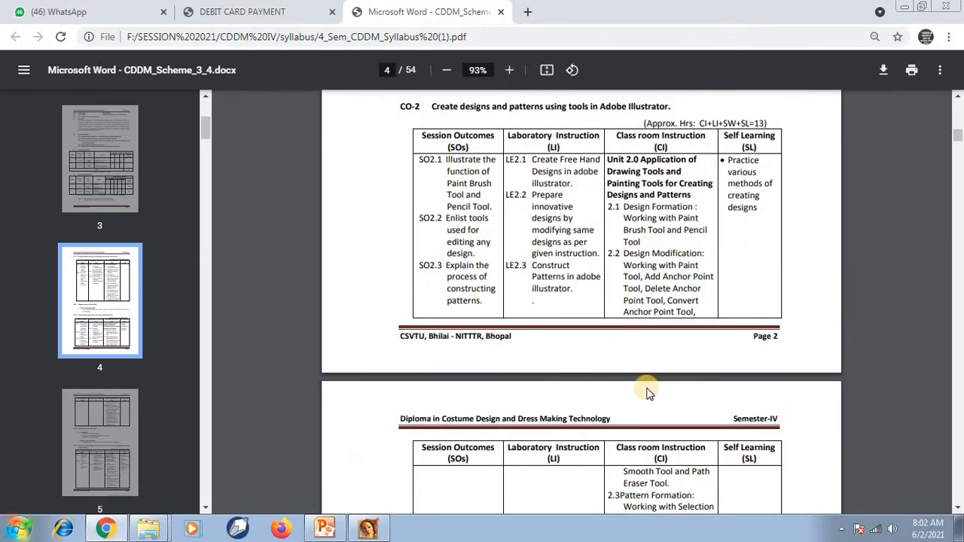
Switch to Adobe Illustrator and choose the Pen tool from its group of anchor point tools.
click(367, 528)
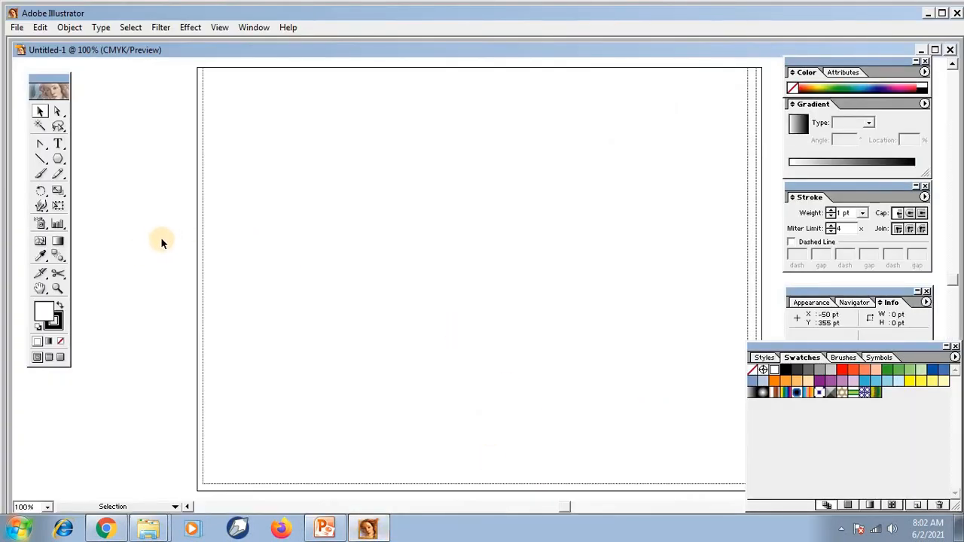
click(45, 150)
drag(47, 154, 41, 146)
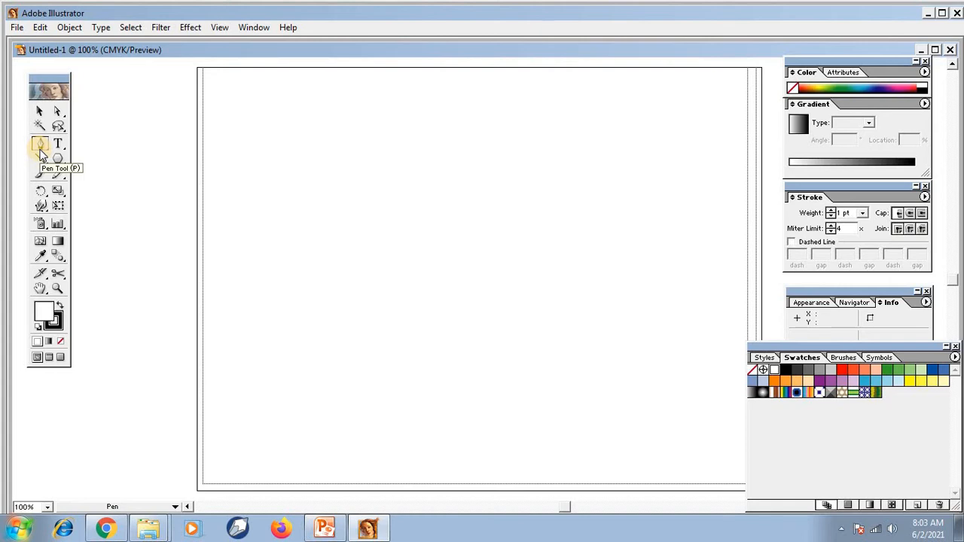
drag(41, 155, 72, 154)
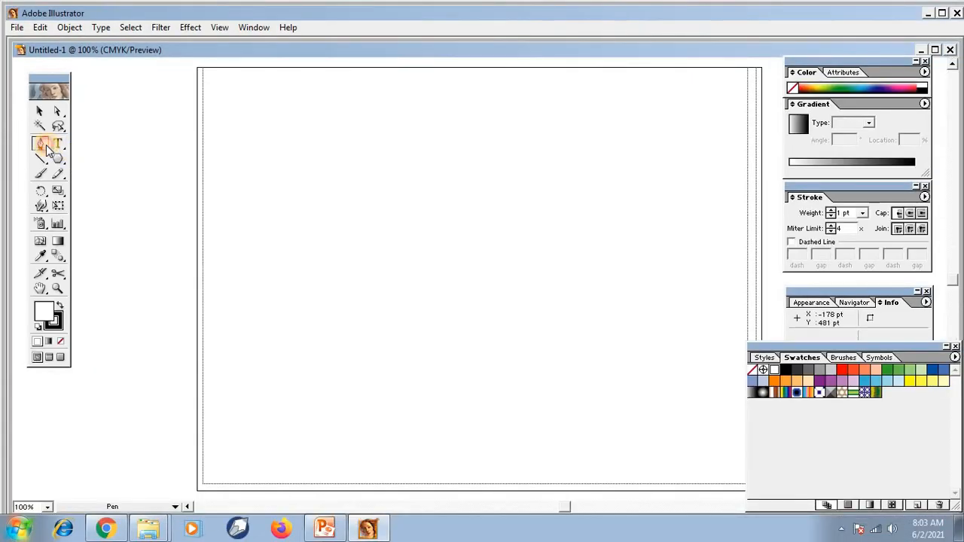
mouse_move(47, 151)
mouse_down()
mouse_move(91, 153)
mouse_move(43, 149)
mouse_up()
drag(42, 144, 109, 153)
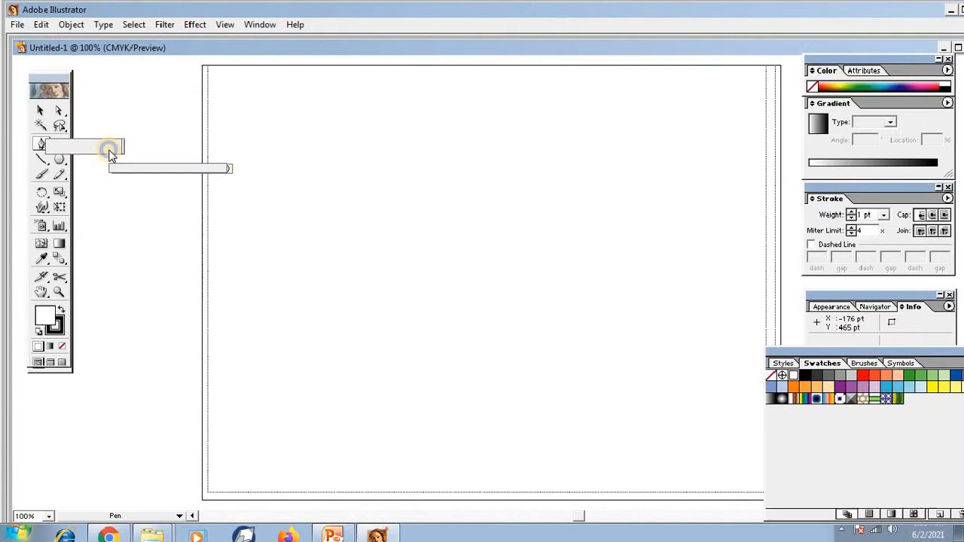
click(111, 152)
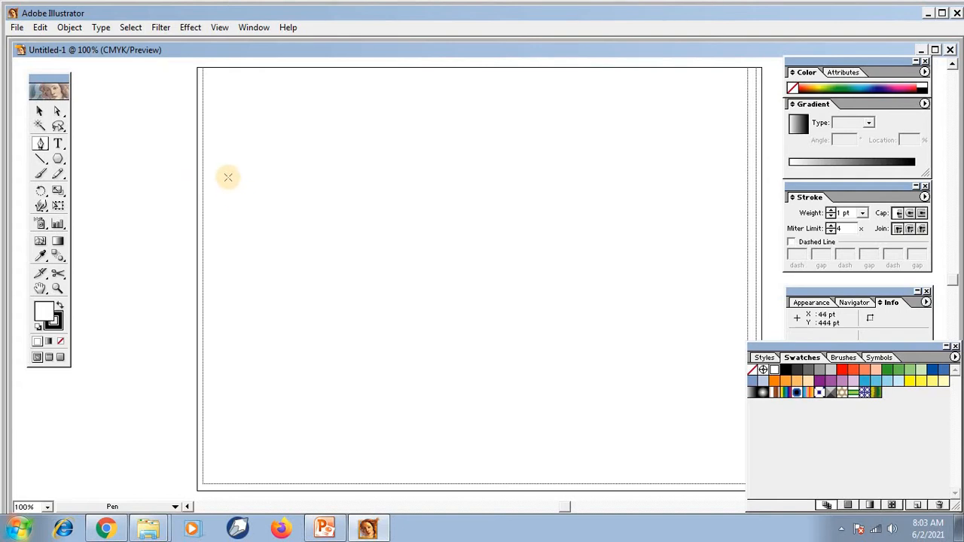
Place a Pen tool anchor near the page's upper-left corner and turn off the Smart Guides.
click(237, 138)
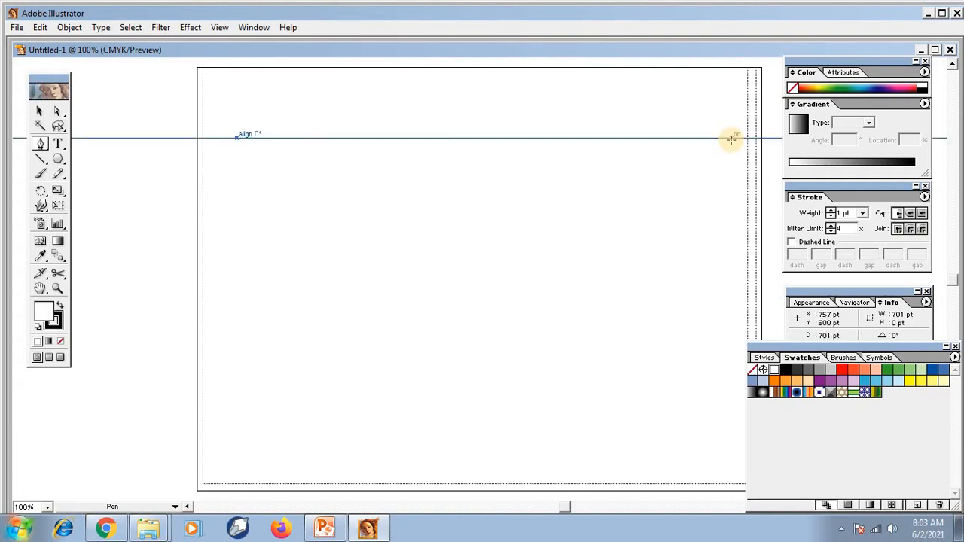
click(244, 27)
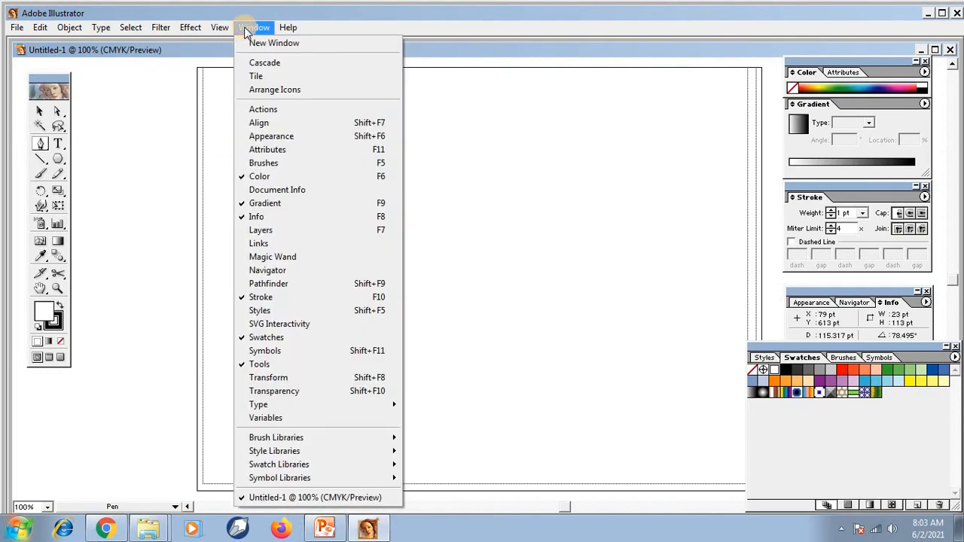
click(239, 347)
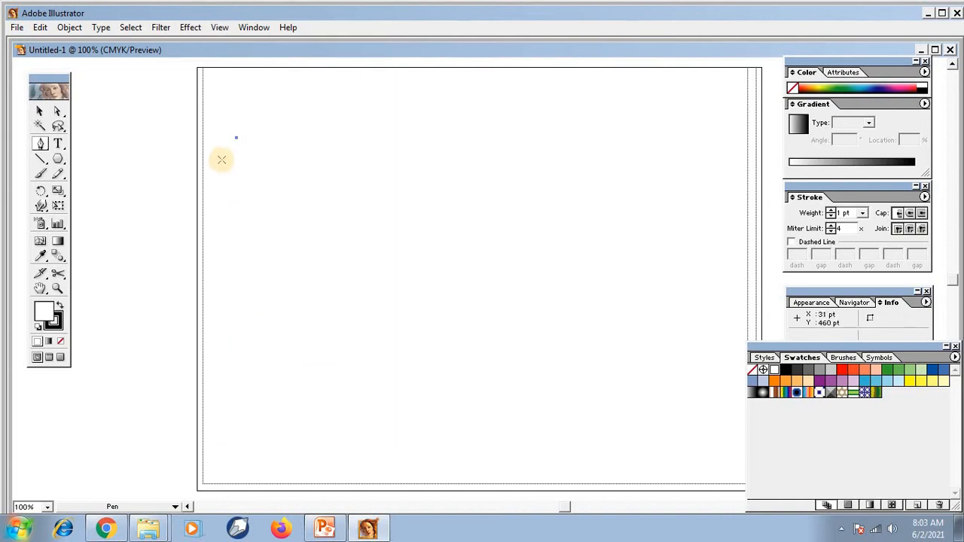
Draw an open zigzag path of three straight segments with the Pen tool and undo it.
click(593, 138)
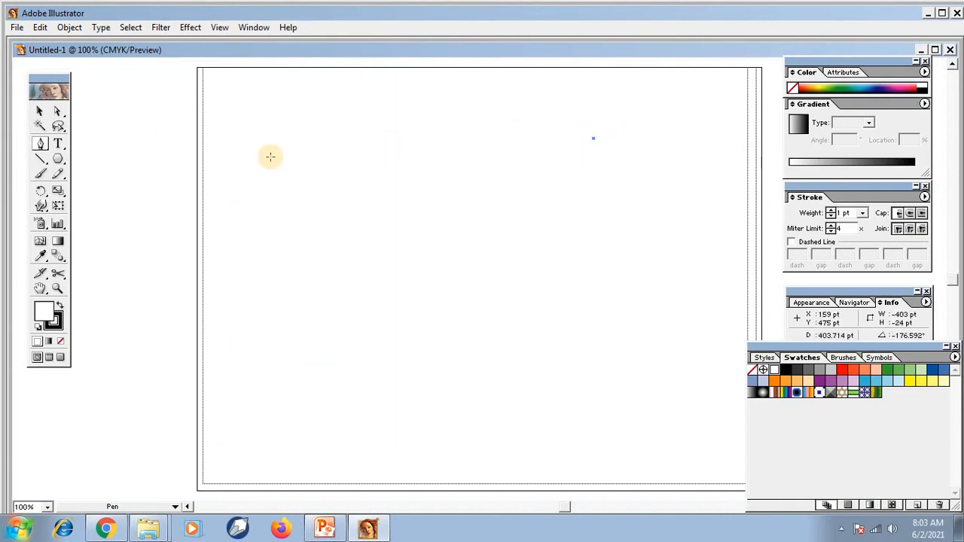
click(245, 148)
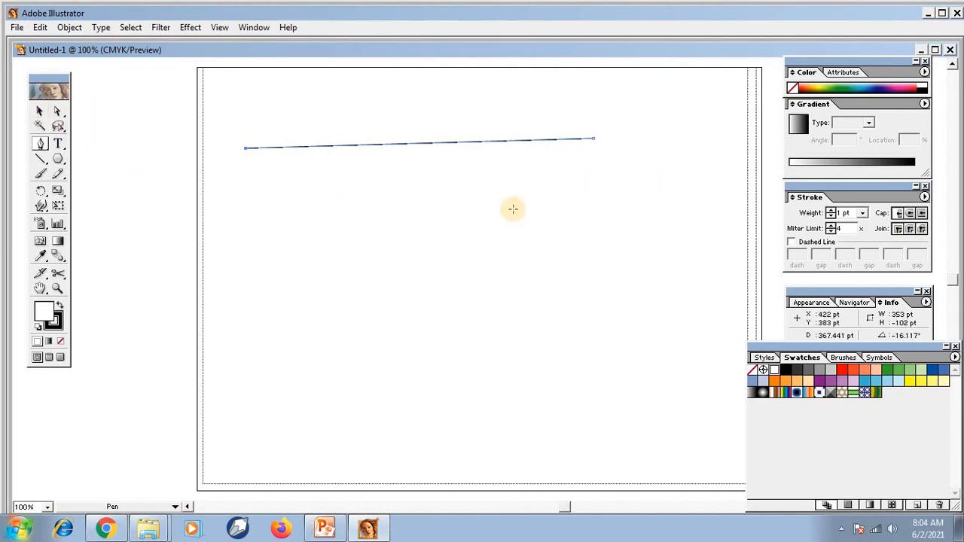
click(521, 283)
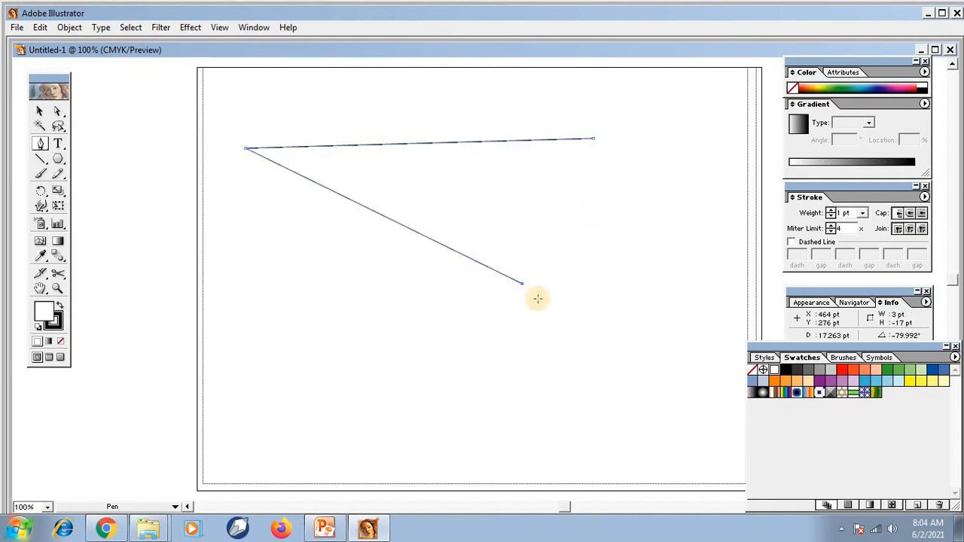
click(573, 211)
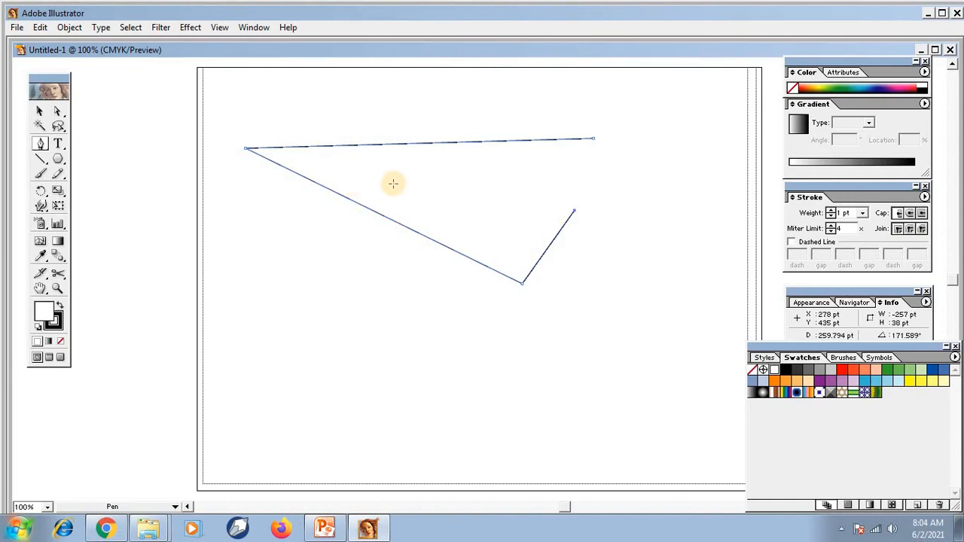
key(ctrl+z)
key(ctrl+z)
key(ctrl+z)
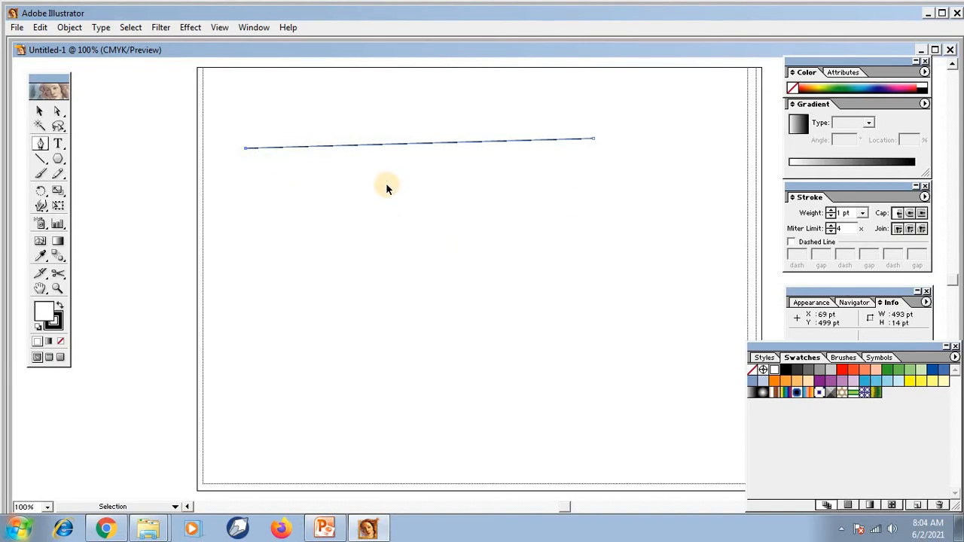
Draw a straight horizontal line about 565 pt long across the upper part of the page with the Pen tool, undoing any extra segment.
click(40, 144)
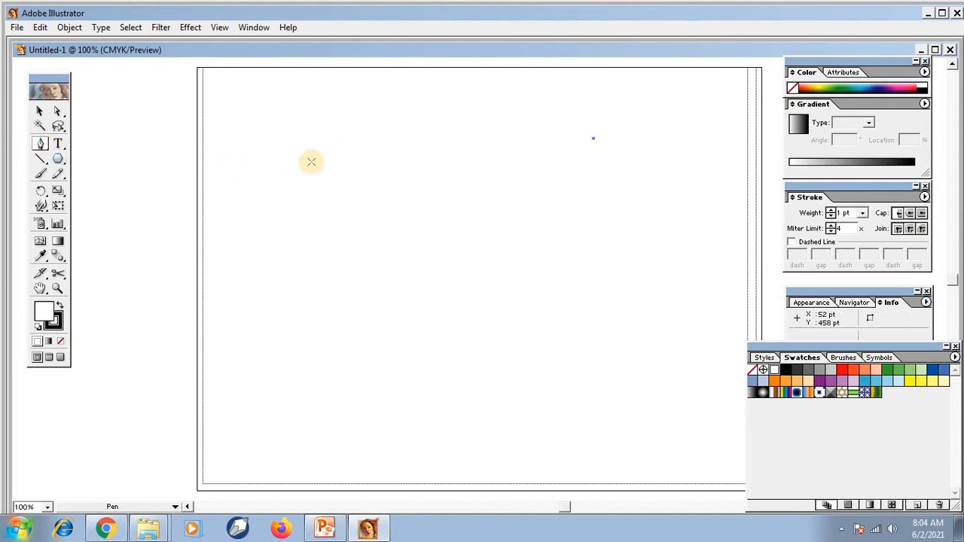
click(234, 148)
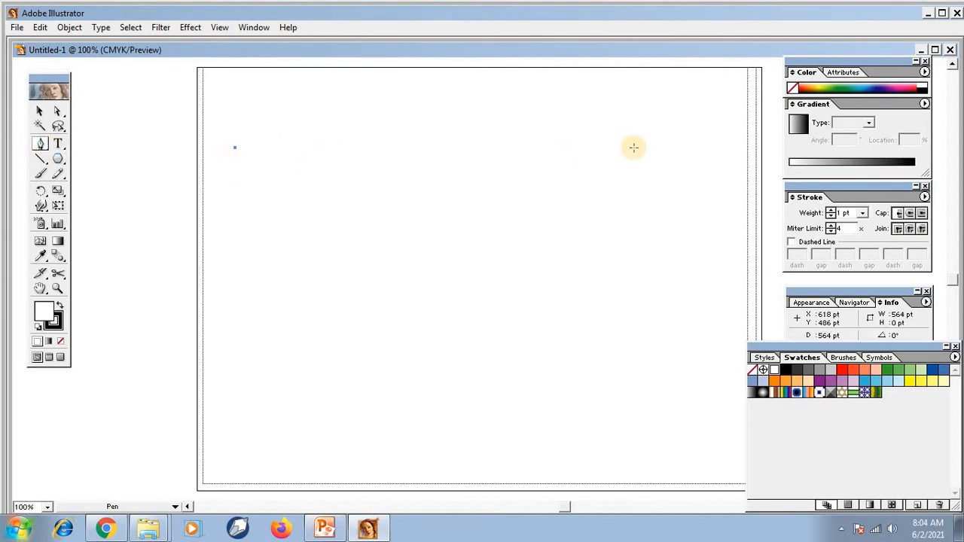
click(634, 147)
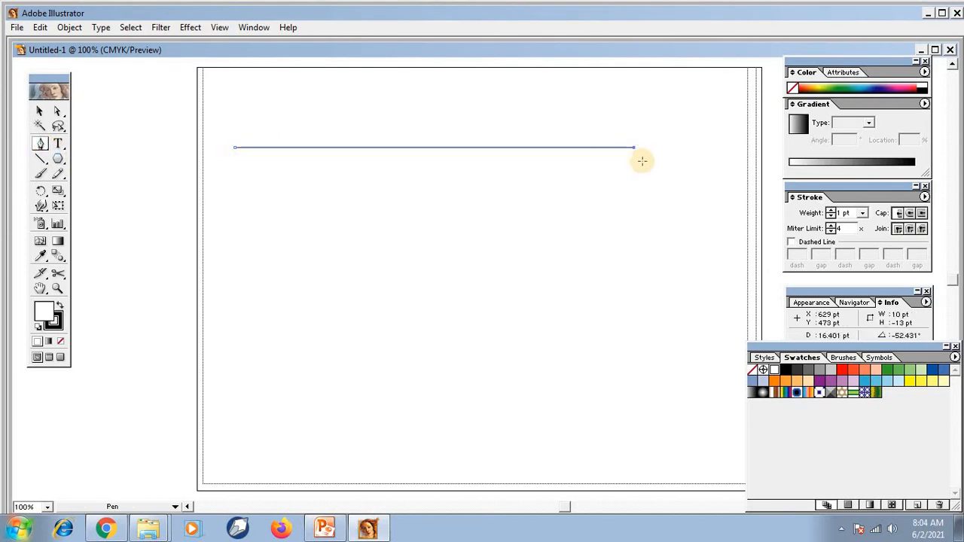
click(522, 305)
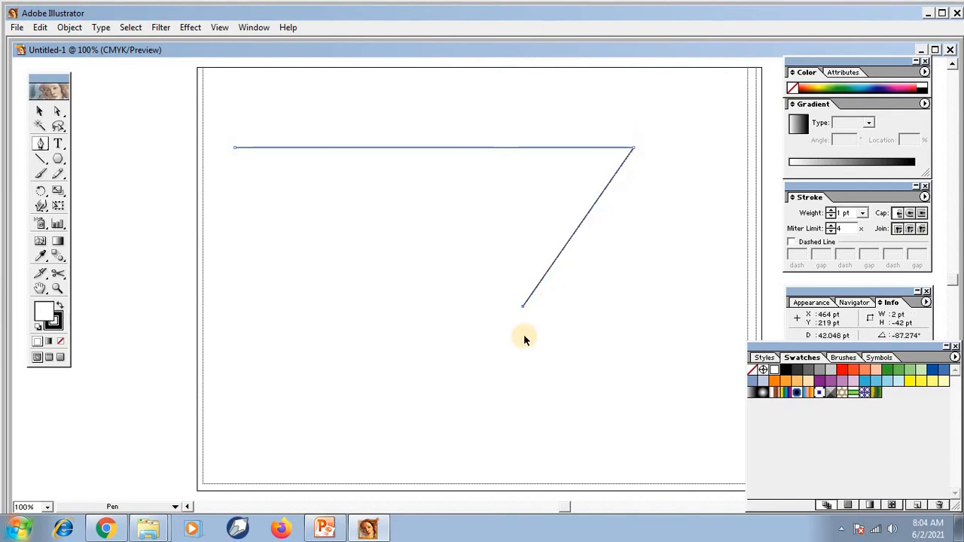
key(ctrl+z)
click(40, 112)
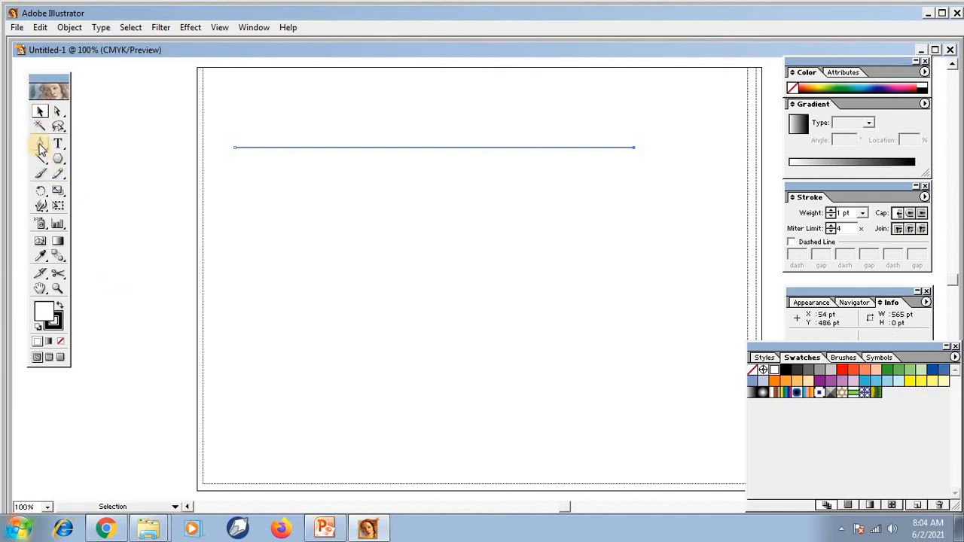
Draw a triangle with the Pen tool below the horizontal line, undoing the extra segment beyond its apex.
click(41, 146)
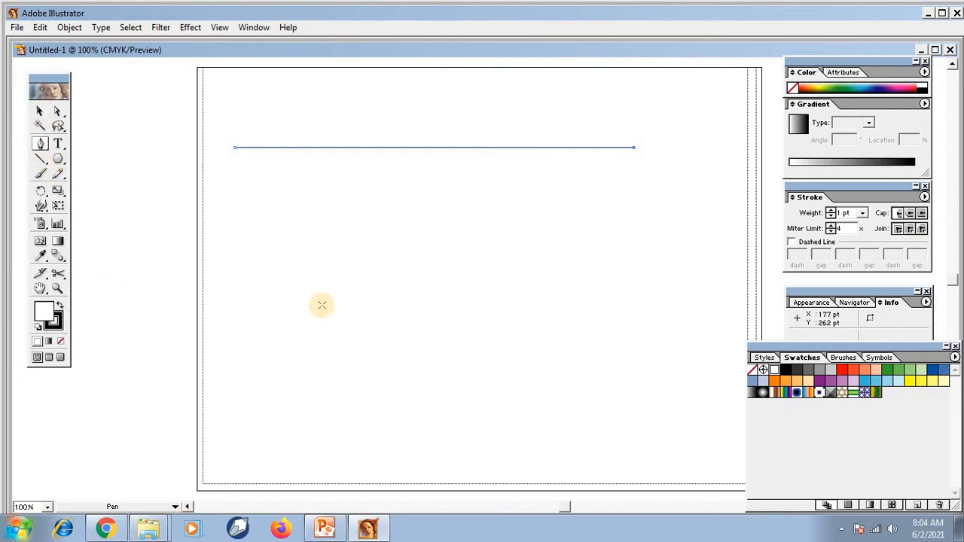
click(426, 215)
click(305, 316)
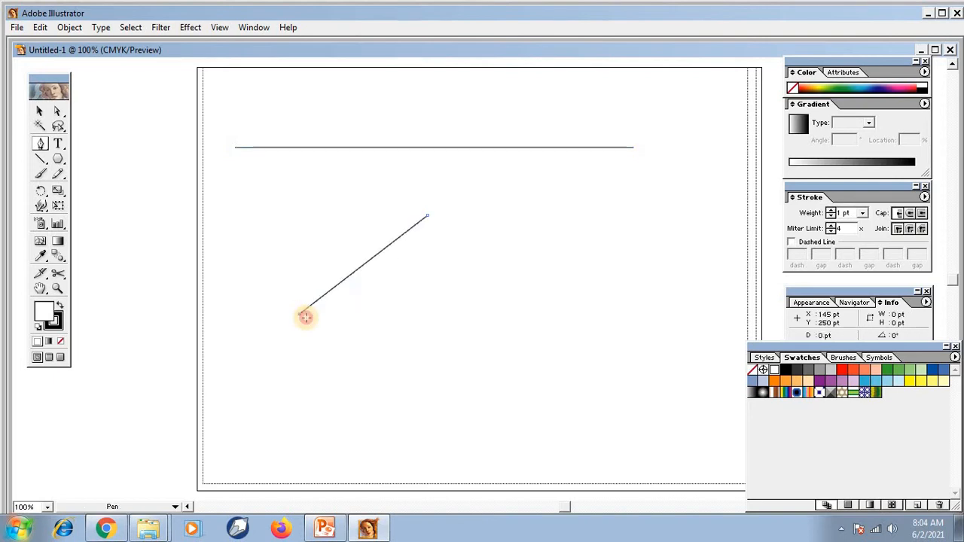
click(507, 320)
click(426, 216)
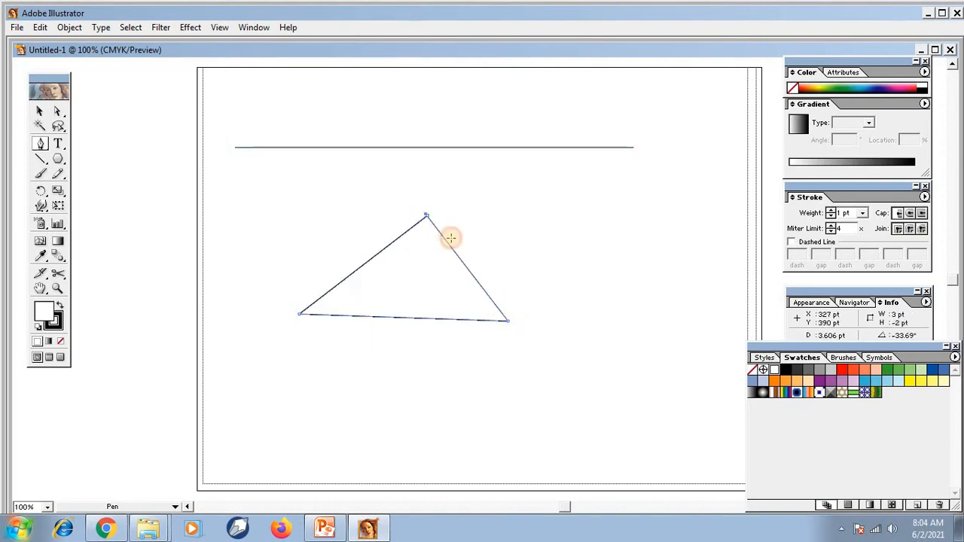
click(572, 199)
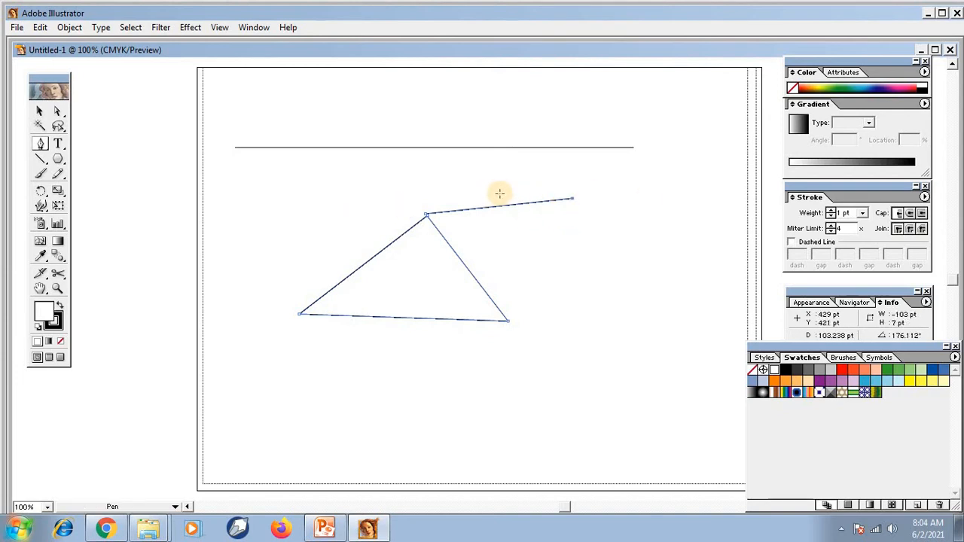
key(ctrl+z)
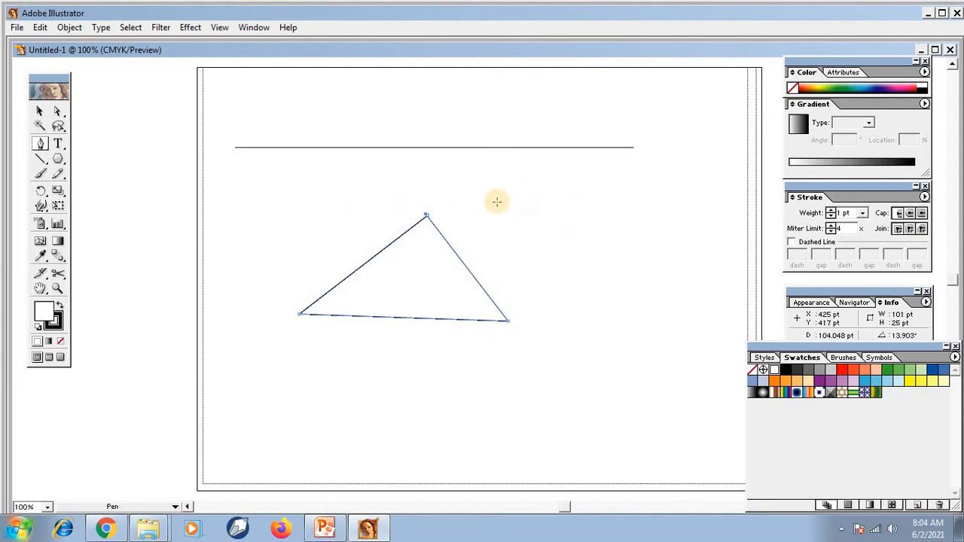
click(40, 113)
Draw a closed four-sided shape about 239 by 120 pt with the Pen tool to the right of the triangle.
click(40, 146)
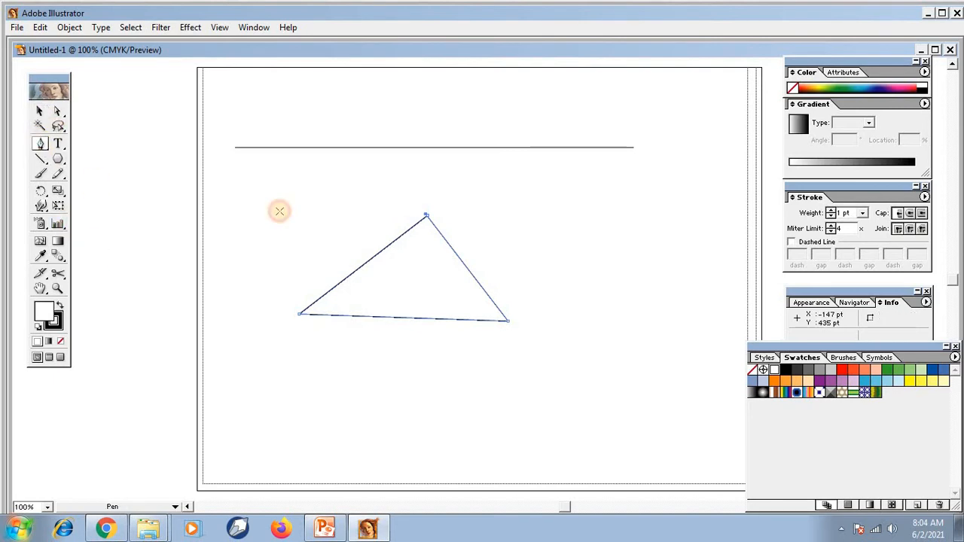
click(544, 184)
click(547, 265)
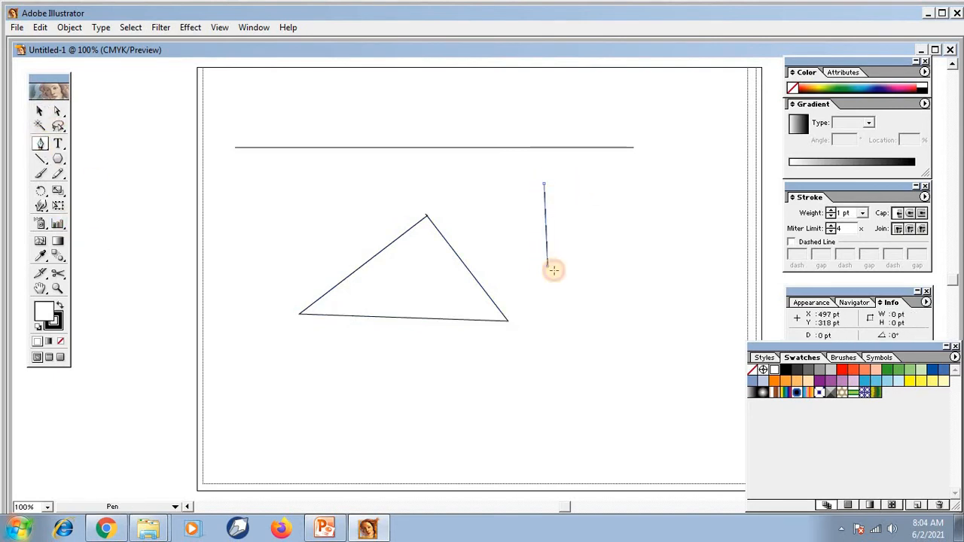
click(713, 268)
click(705, 185)
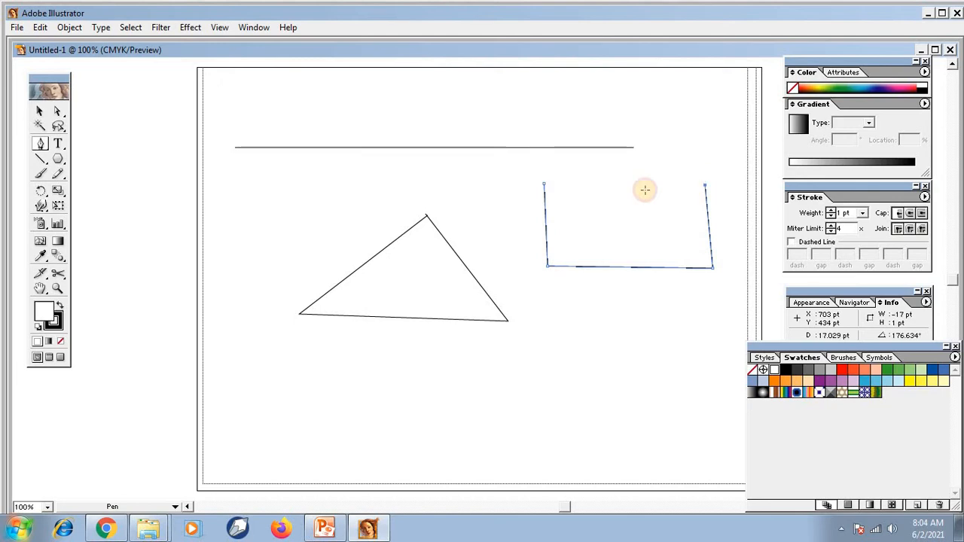
click(544, 184)
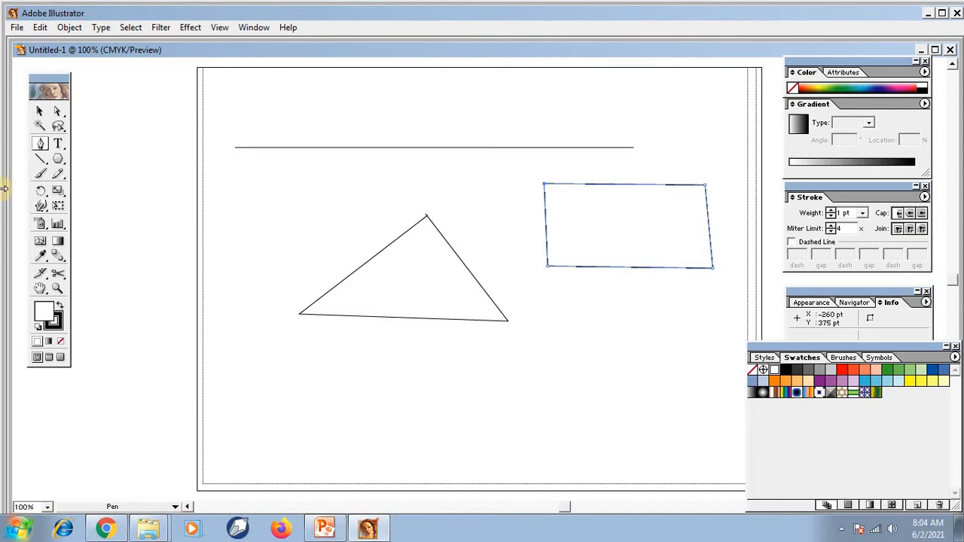
Select the line, triangle and four-sided shape together and delete them from the page.
click(40, 111)
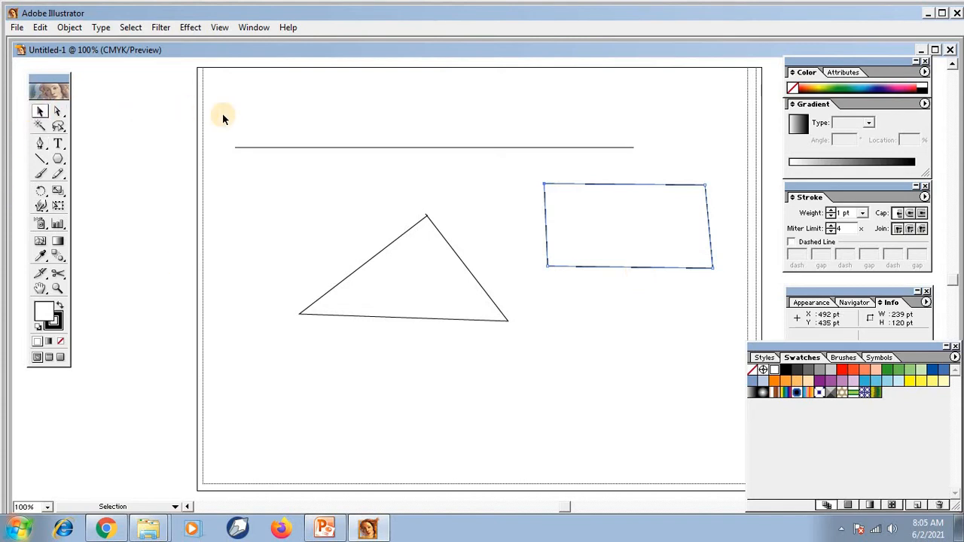
drag(219, 118, 699, 364)
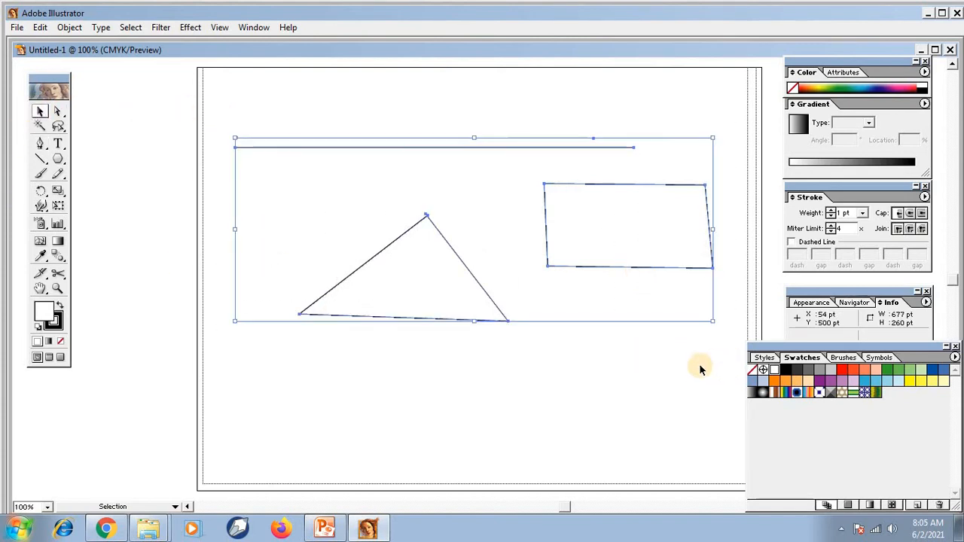
key(Delete)
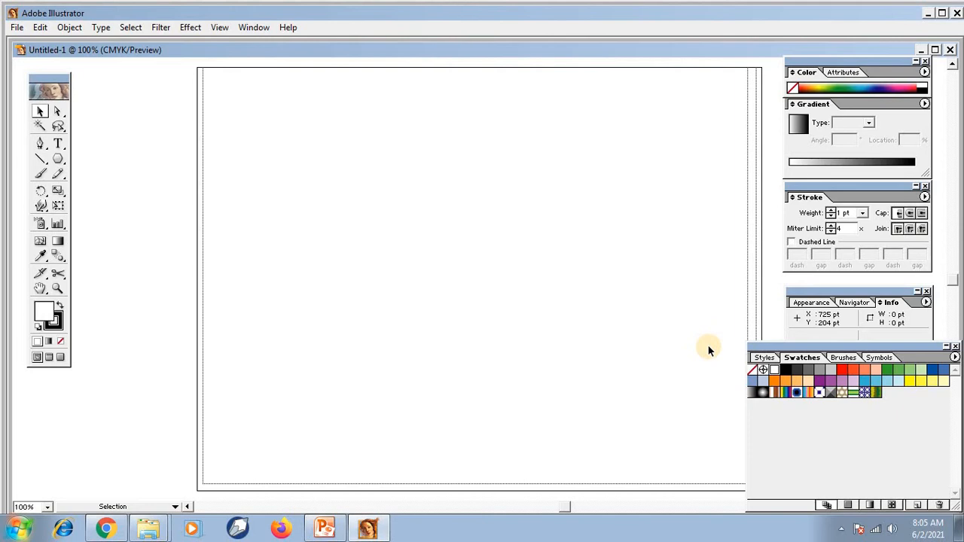
Draw a straight horizontal line across most of the page's width with the Pen tool.
click(42, 147)
click(226, 190)
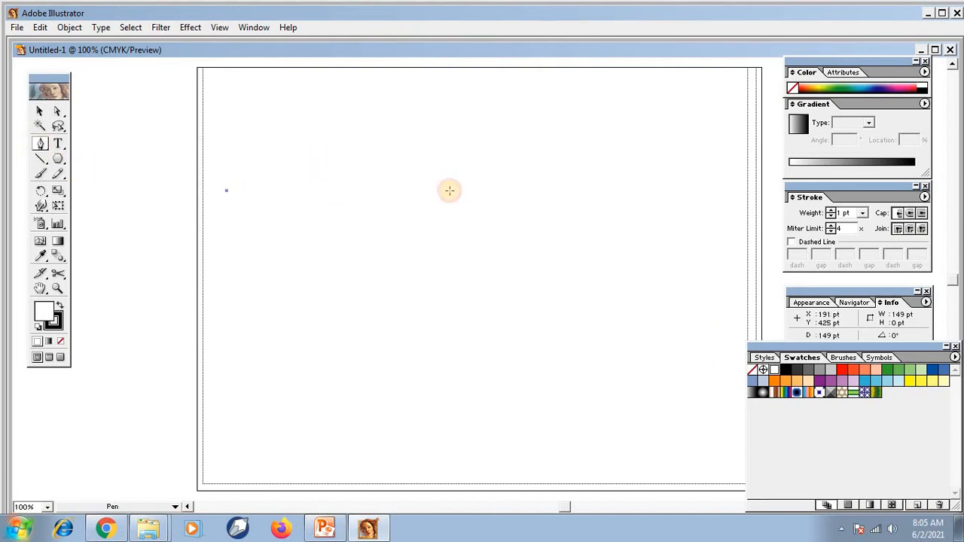
click(683, 190)
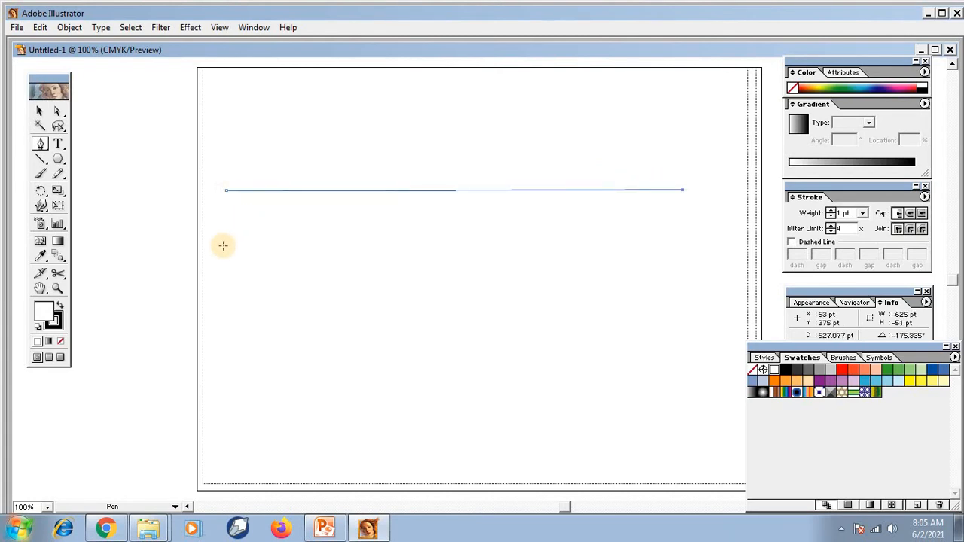
Close the Color and Gradient, Stroke, Info and Swatches palettes to clear the area around the line.
click(57, 288)
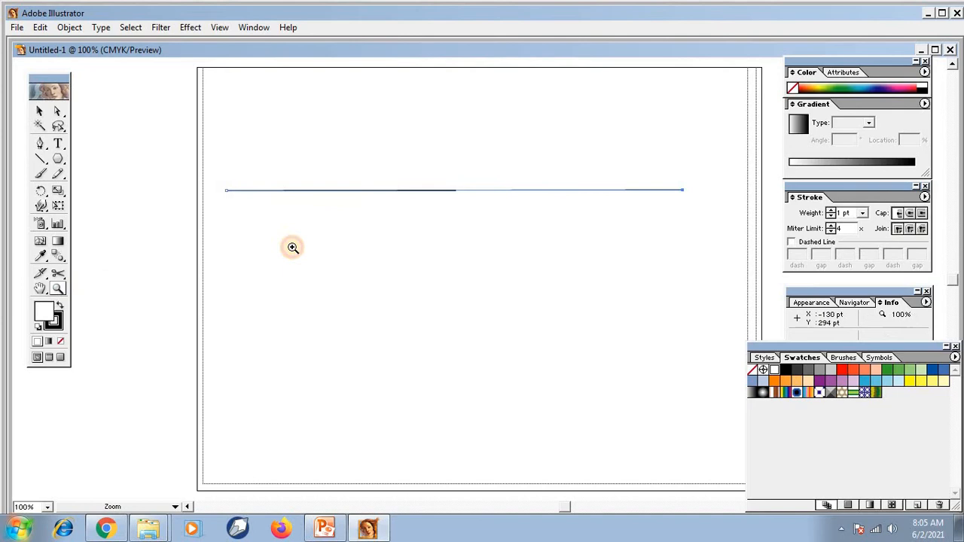
click(438, 208)
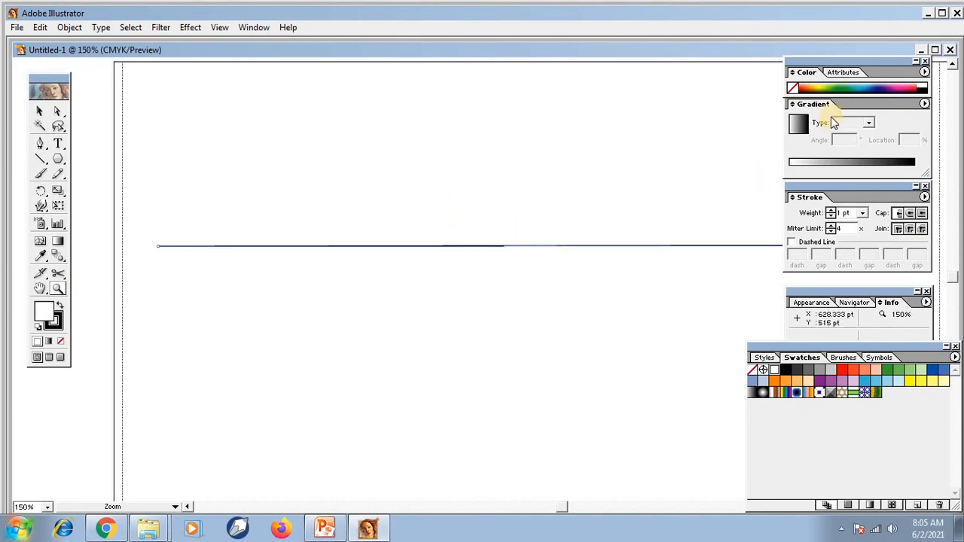
click(924, 60)
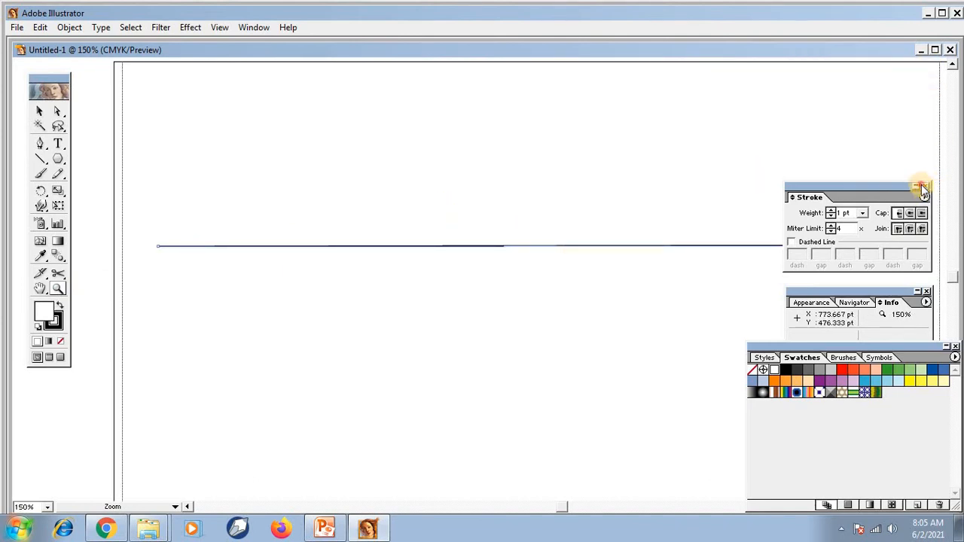
click(925, 186)
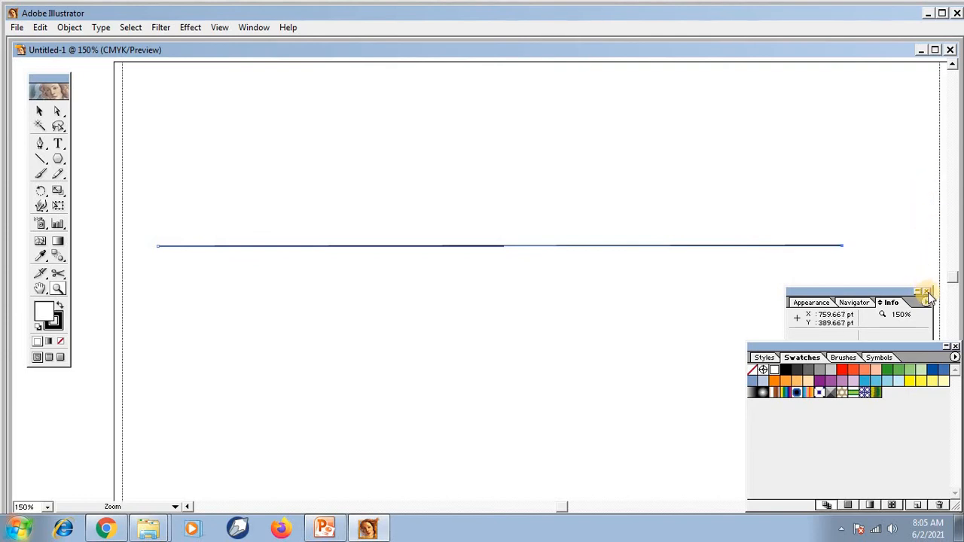
click(926, 291)
click(955, 345)
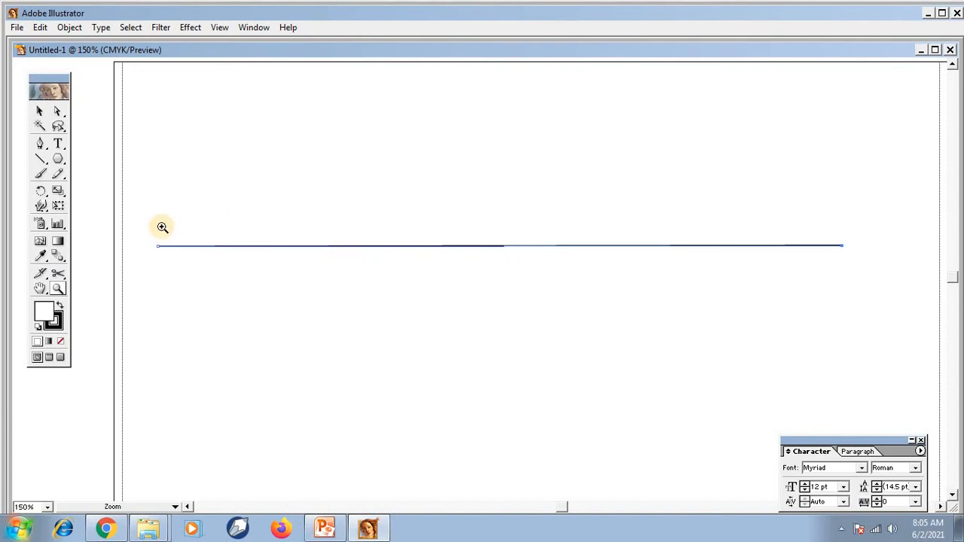
Add an anchor point at the middle of the horizontal line and nudge it upward to form a peak.
click(43, 147)
drag(47, 153, 76, 146)
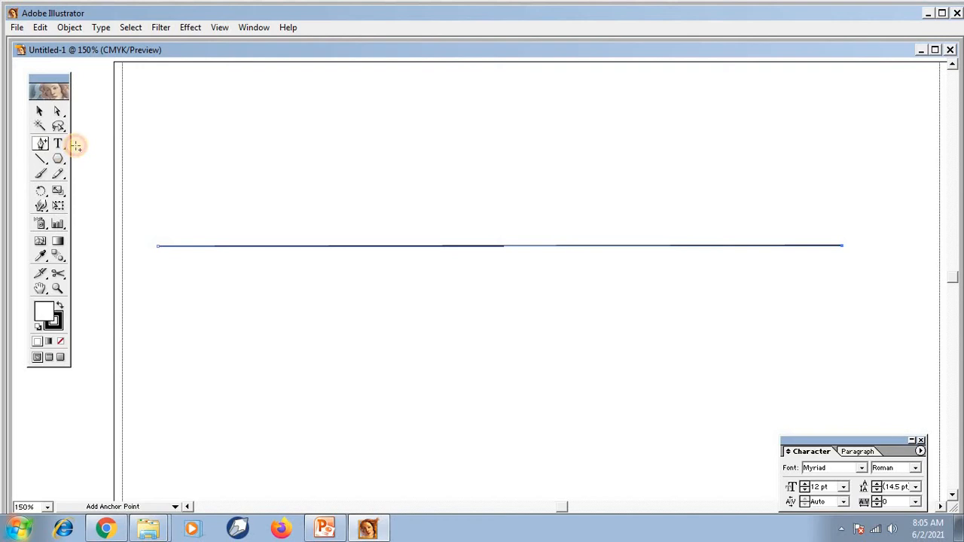
click(501, 245)
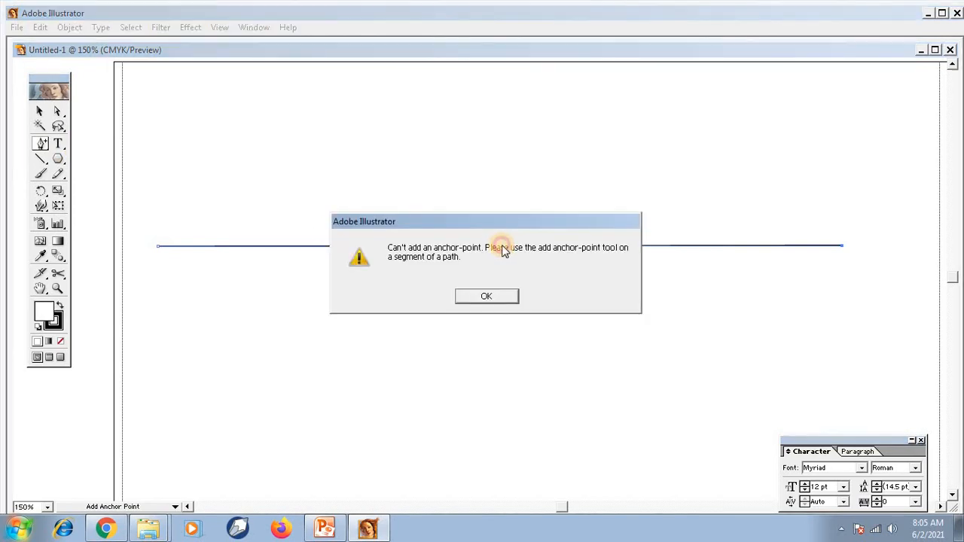
click(503, 296)
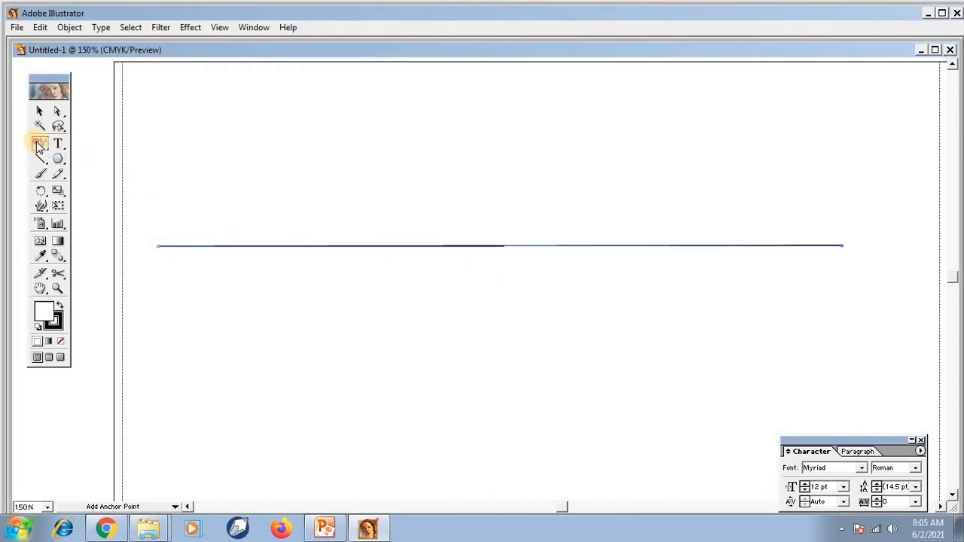
click(504, 246)
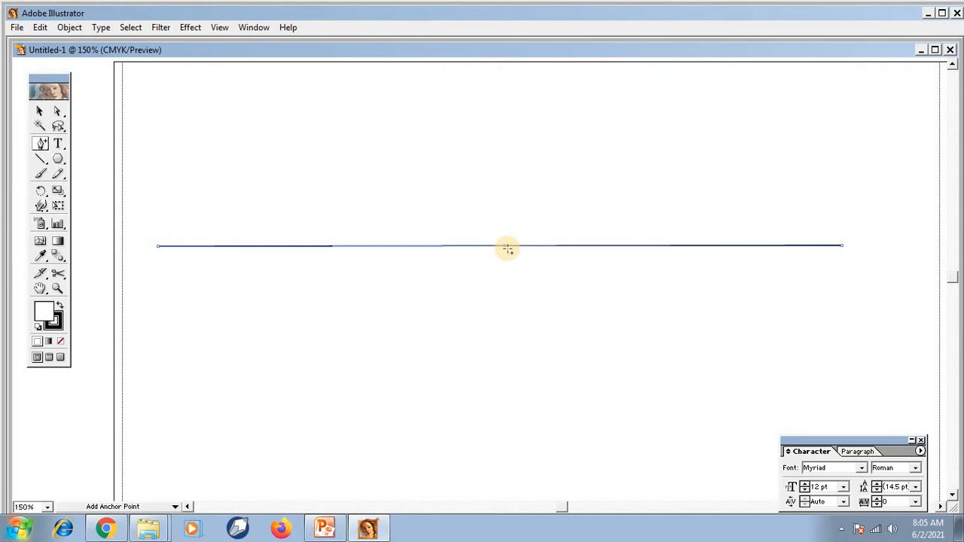
key(Up)
key(Up)
key(Up)
key(Up)
key(Up)
key(Up)
key(Up)
key(Up)
key(Up)
key(Up)
key(Up)
key(Up)
key(Up)
key(Up)
key(Up)
key(Up)
key(Up)
key(Up)
key(Up)
key(Up)
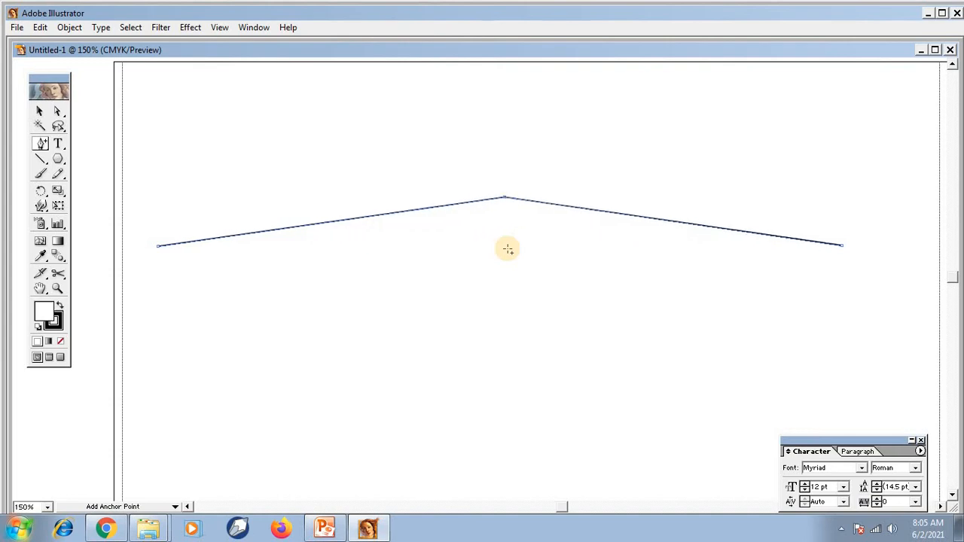
key(Up)
key(Up)
key(Up)
key(Up)
key(Up)
key(Up)
key(Up)
key(Up)
key(Up)
key(Up)
key(Up)
key(Up)
key(Up)
key(Up)
key(Up)
key(Up)
key(Up)
key(Up)
key(Up)
key(Up)
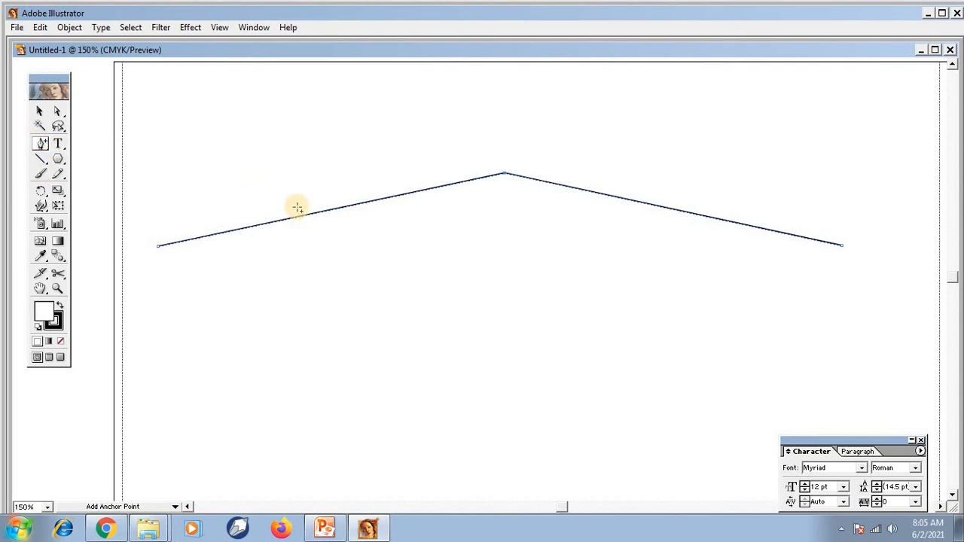
Add an anchor point midway along the segment left of the peak and nudge it below the line's endpoints.
click(329, 212)
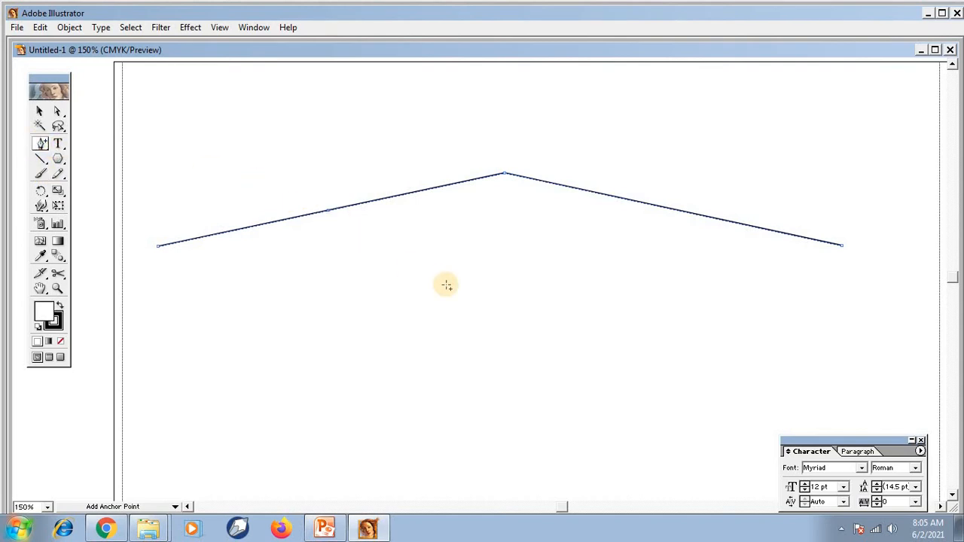
key(Down)
key(Down)
key(Down)
key(Down)
key(Down)
key(Down)
key(Down)
key(Down)
key(Down)
key(Down)
key(Down)
key(Down)
key(Down)
key(Down)
key(Down)
key(Down)
key(Down)
key(Down)
key(Down)
key(Down)
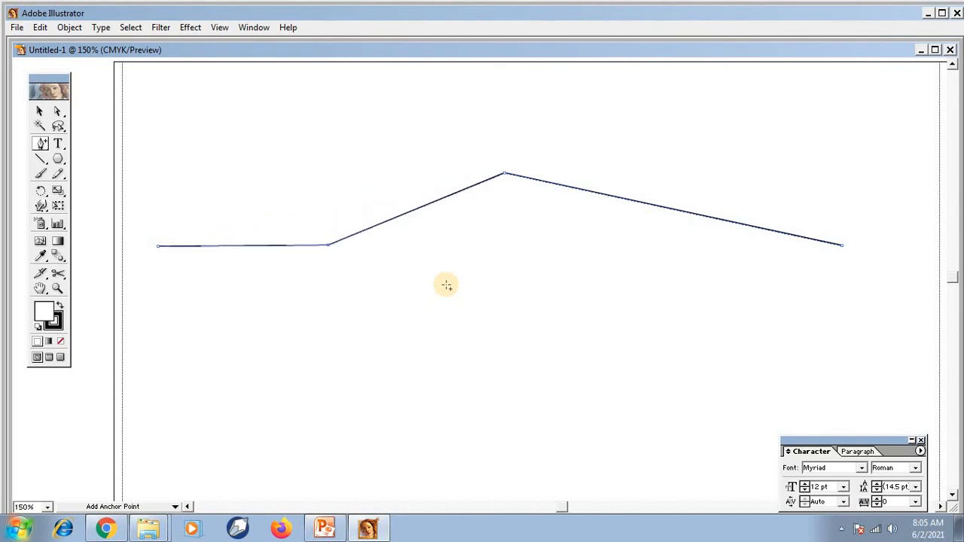
key(Down)
key(Down)
key(Down)
key(Down)
key(Down)
key(Down)
key(Down)
key(Down)
key(Down)
key(Down)
key(Down)
key(Down)
key(Down)
key(Down)
key(Down)
key(Down)
key(Down)
key(Down)
key(Down)
key(Down)
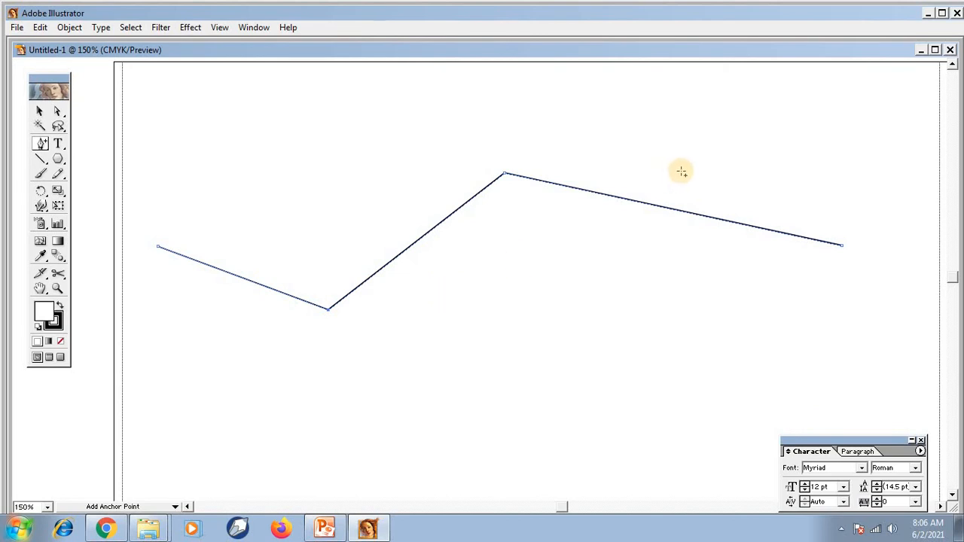
Add an anchor point midway along the segment right of the peak and nudge it down to form a second valley.
click(678, 211)
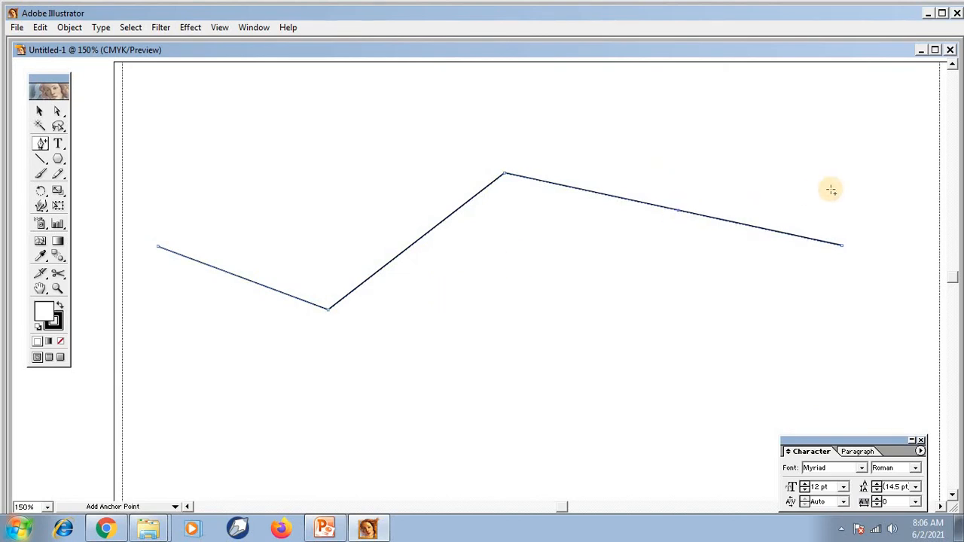
key(Down)
key(Down)
key(Down)
key(Down)
key(Down)
key(Down)
key(Down)
key(Down)
key(Down)
key(Down)
key(Down)
key(Down)
key(Down)
key(Down)
key(Down)
key(Down)
key(Down)
key(Down)
key(Down)
key(Down)
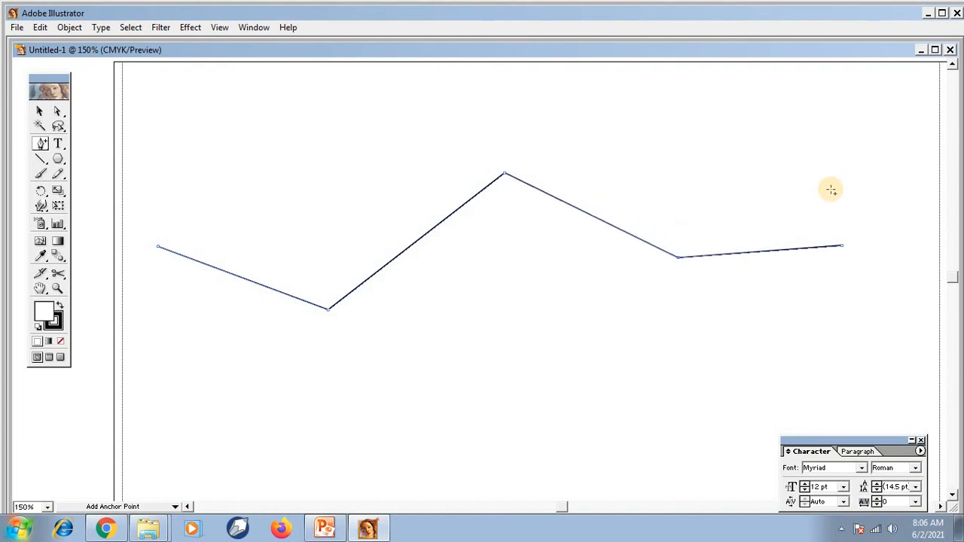
key(Down)
key(Down)
key(Down)
key(Down)
key(Down)
key(Down)
key(Down)
key(Down)
key(Down)
key(Down)
key(Down)
key(Down)
key(Down)
key(Down)
key(Down)
key(Down)
key(Down)
key(Down)
key(Down)
key(Down)
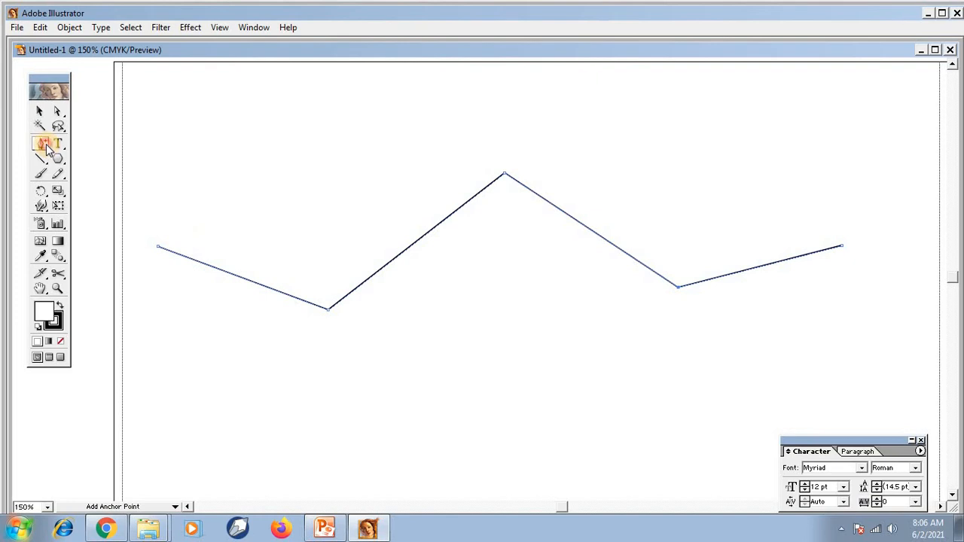
Remove the left valley and central peak anchor points from the zigzag path with the Delete Anchor Point tool.
drag(47, 149, 95, 154)
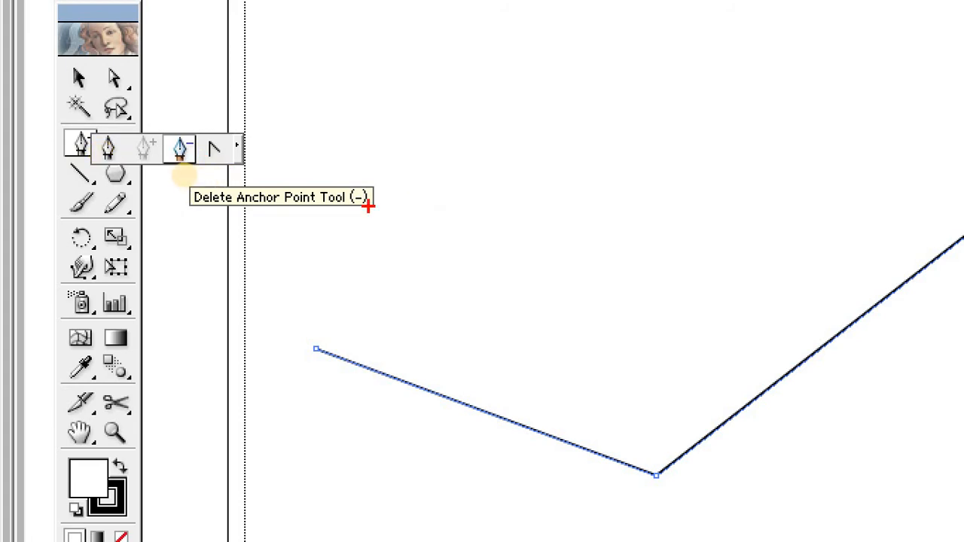
click(117, 147)
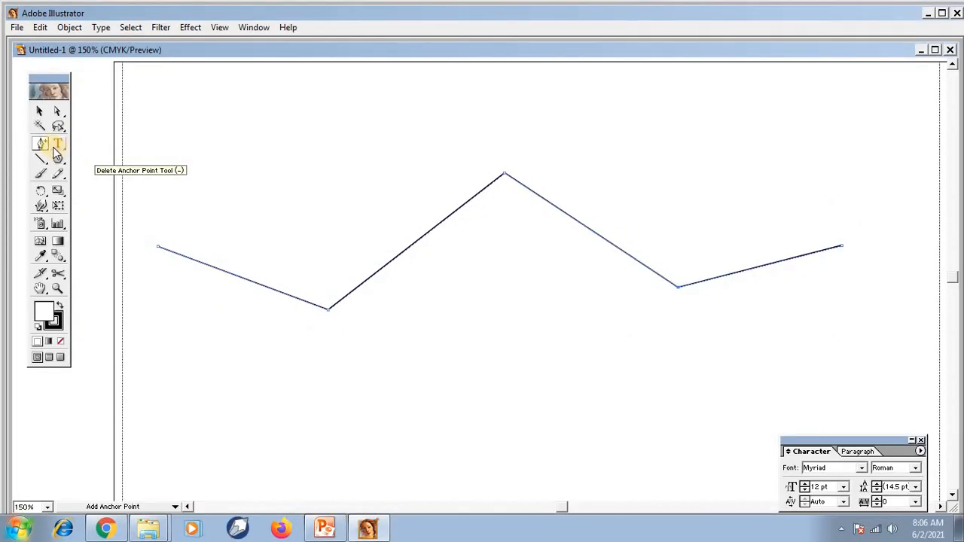
drag(41, 149, 89, 145)
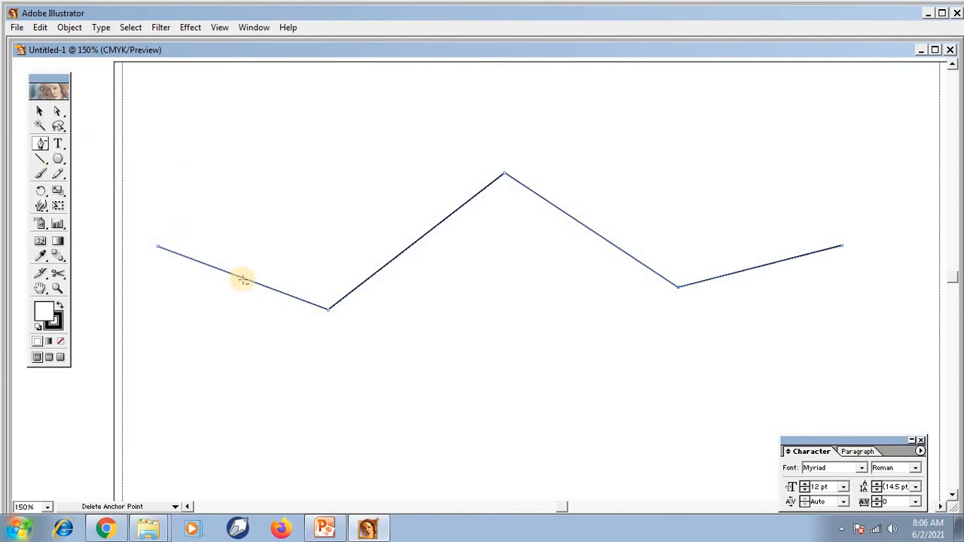
click(328, 309)
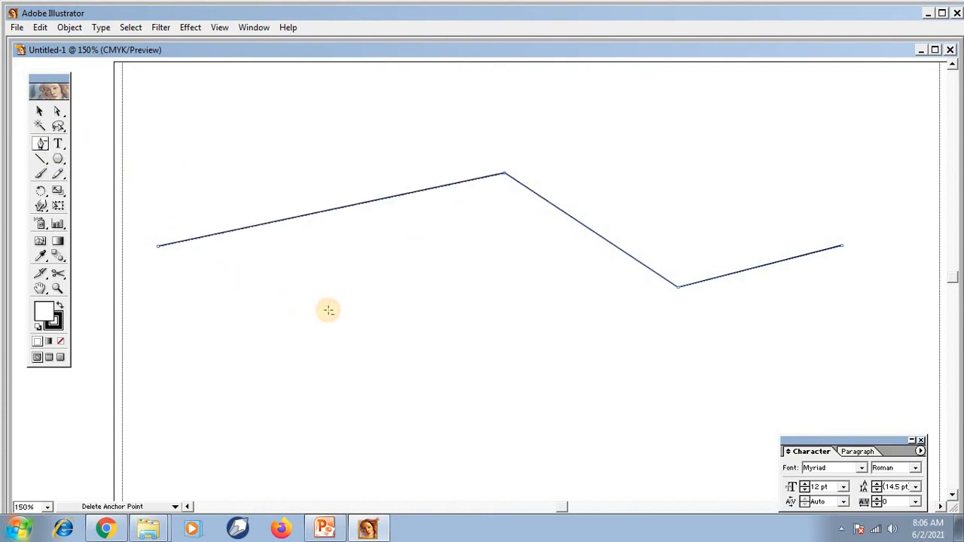
click(504, 174)
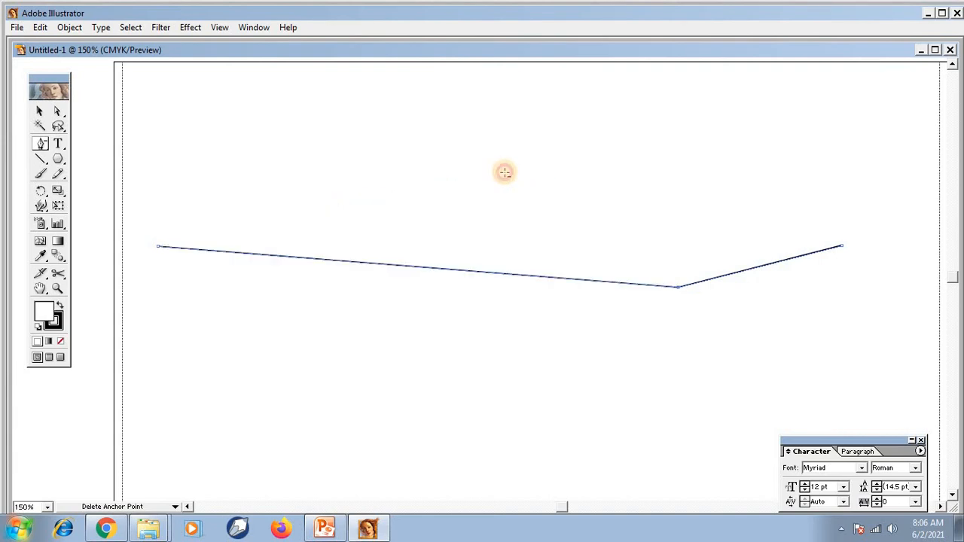
Delete the remaining bend's anchor point so the path is a straight line between its endpoints.
click(678, 288)
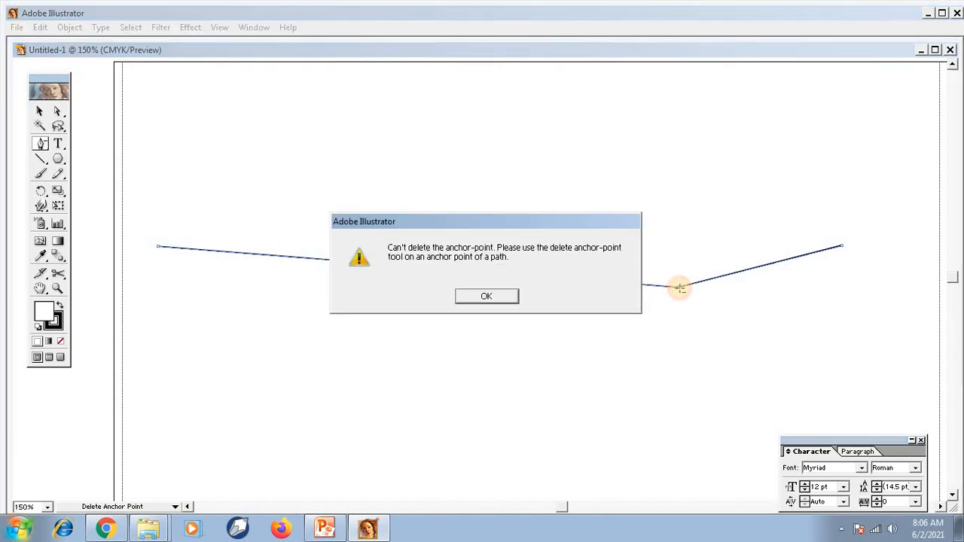
click(503, 295)
click(679, 287)
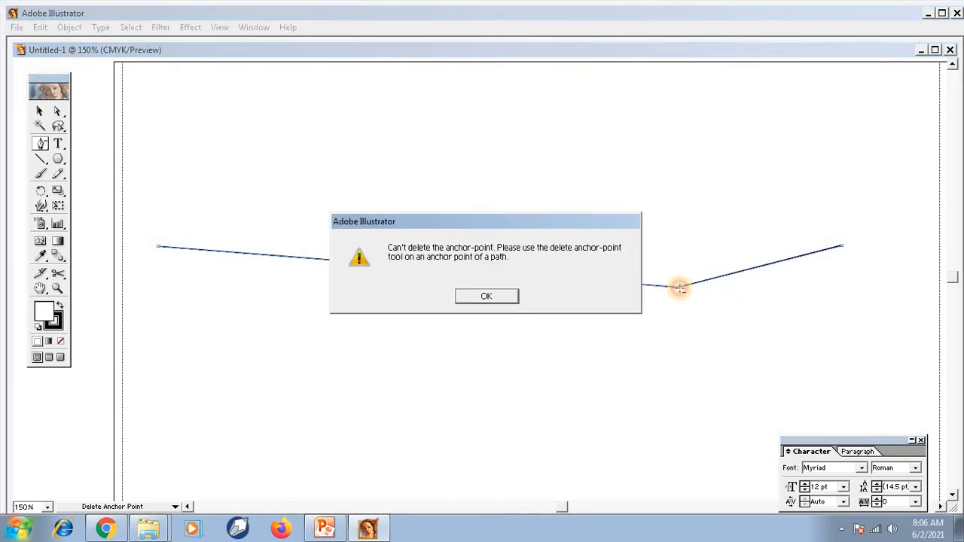
click(495, 298)
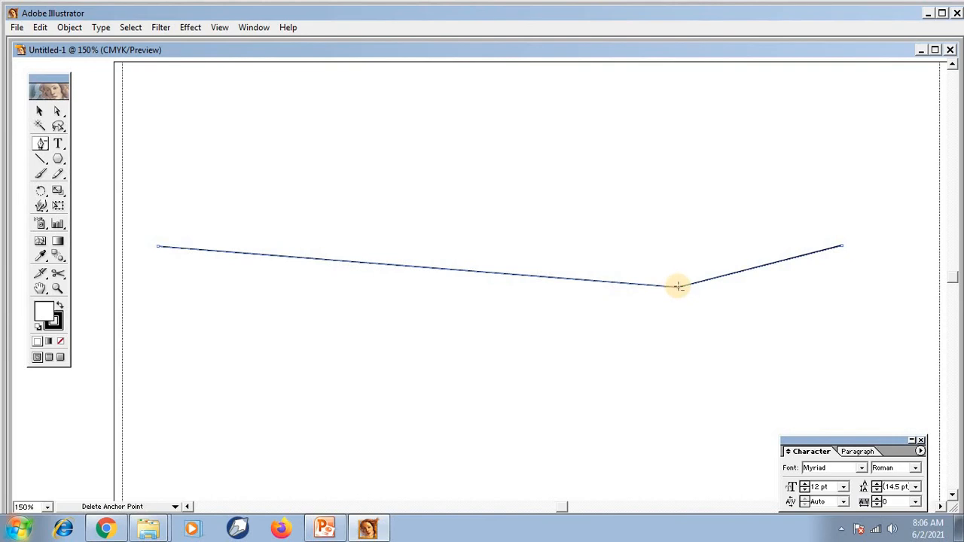
click(678, 287)
click(515, 297)
click(678, 287)
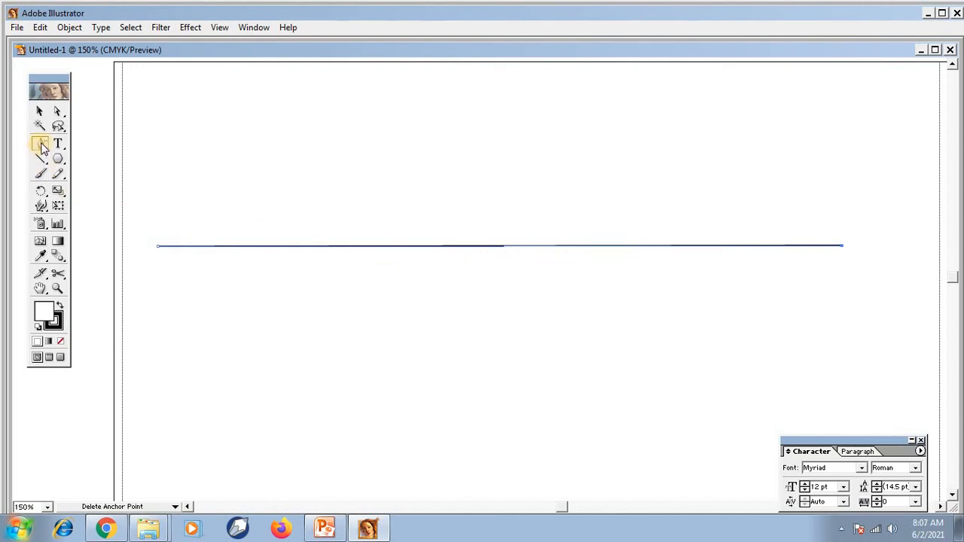
Switch the pen tool group to Convert Anchor Point, then select the whole straight line and delete it.
drag(42, 148, 111, 151)
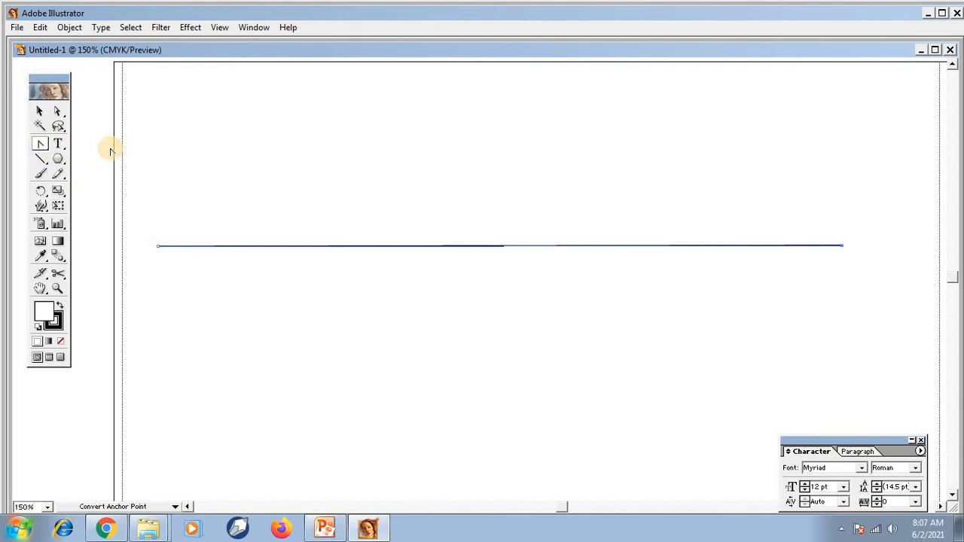
drag(41, 145, 108, 150)
click(40, 114)
drag(127, 182, 909, 307)
key(Delete)
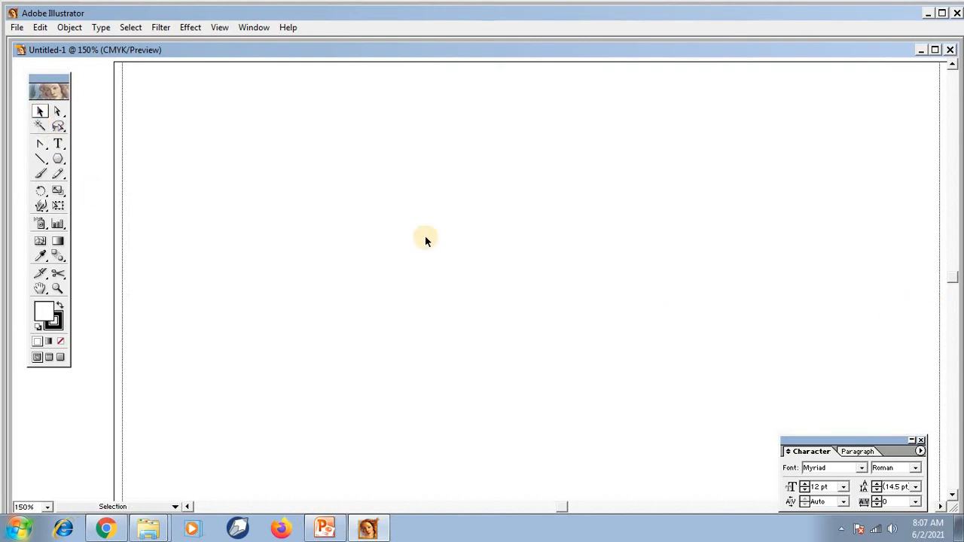
Draw a circle near the middle of the page and pull its top anchor point upward into an egg shape.
drag(60, 161, 107, 164)
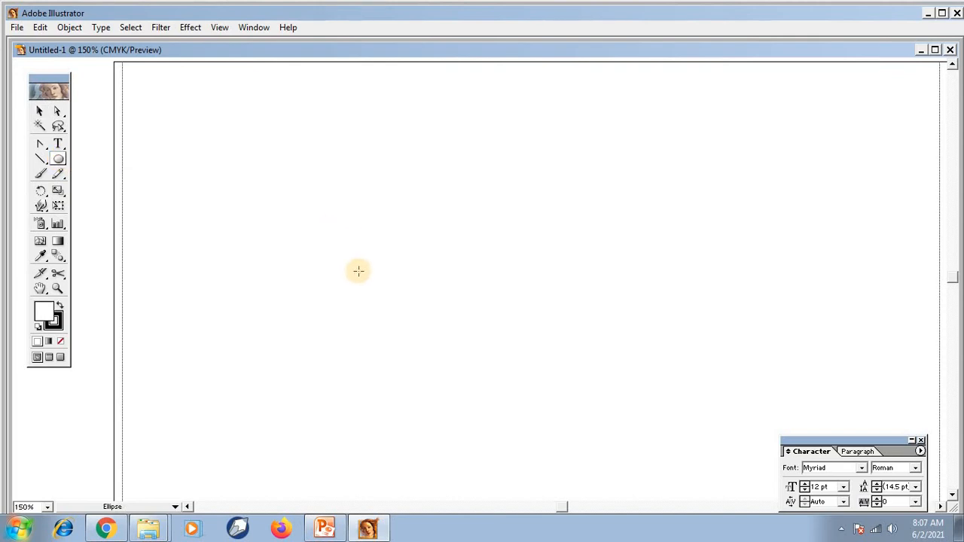
drag(384, 210, 493, 329)
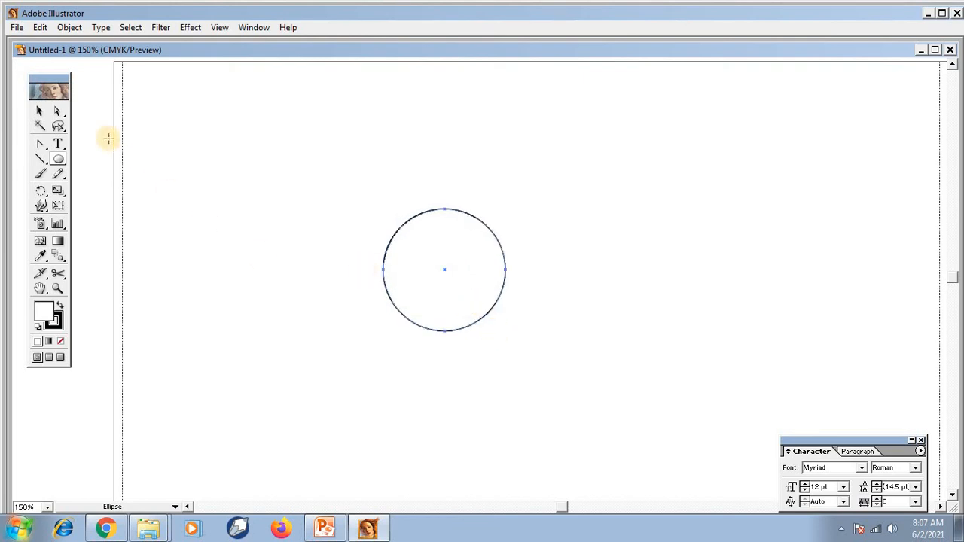
click(58, 113)
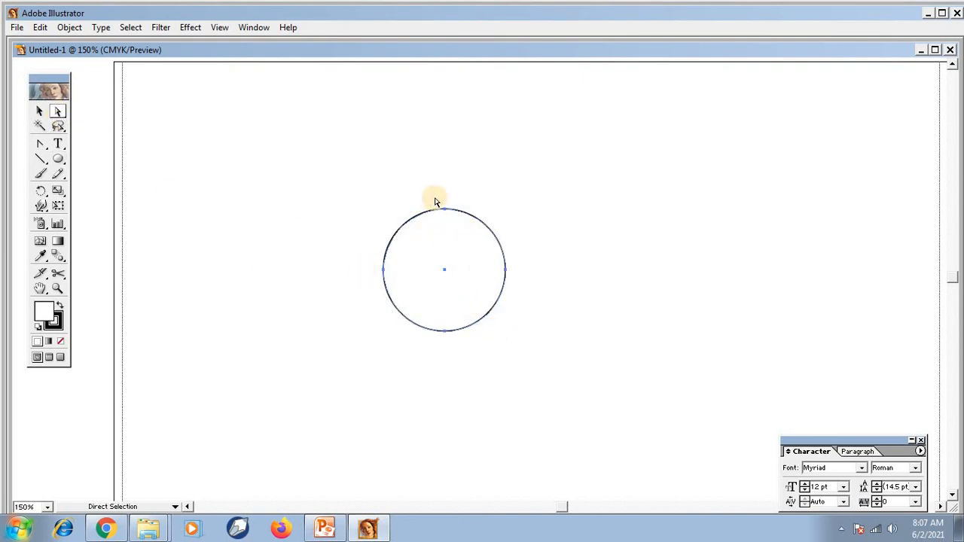
drag(435, 198, 452, 216)
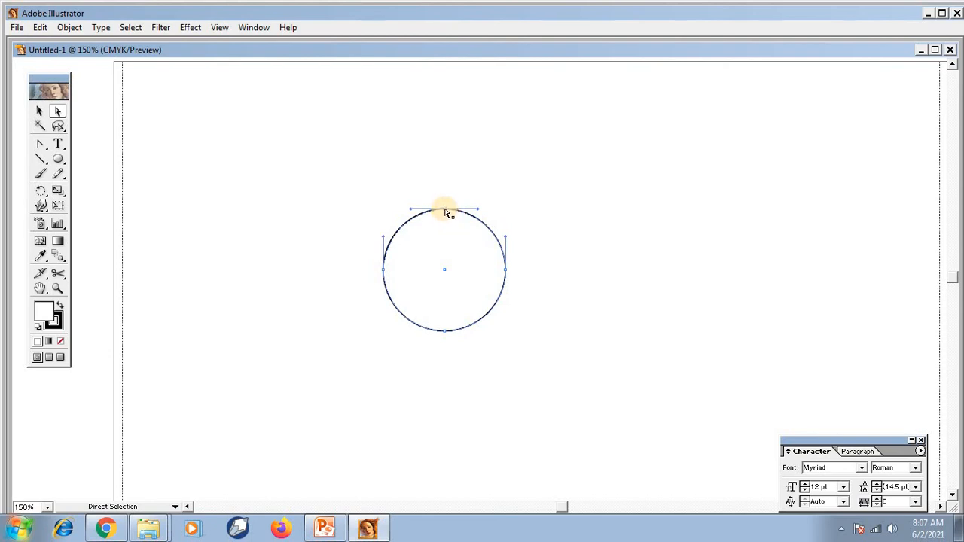
drag(445, 211, 447, 158)
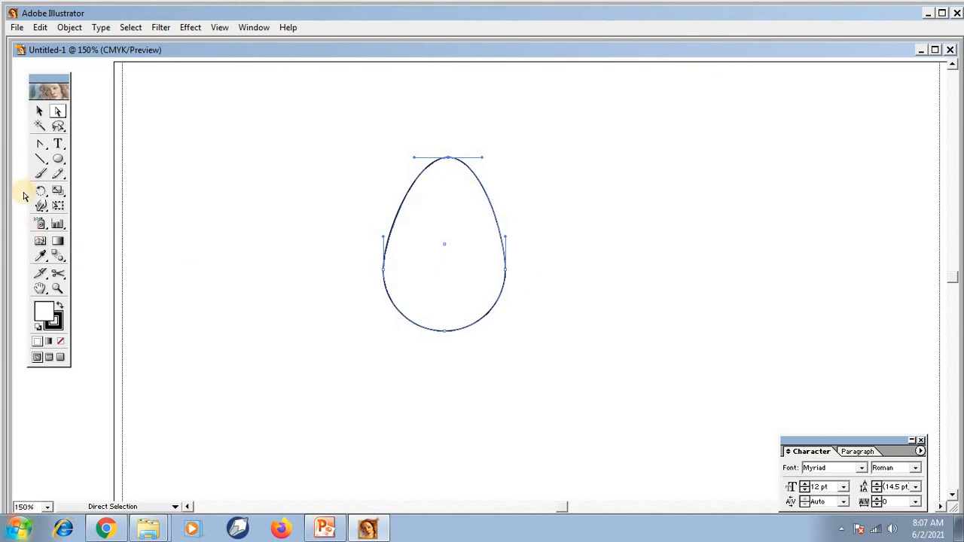
Convert the egg shape's smooth top anchor point to a sharp corner with the Convert Anchor Point tool, forming a teardrop.
click(40, 146)
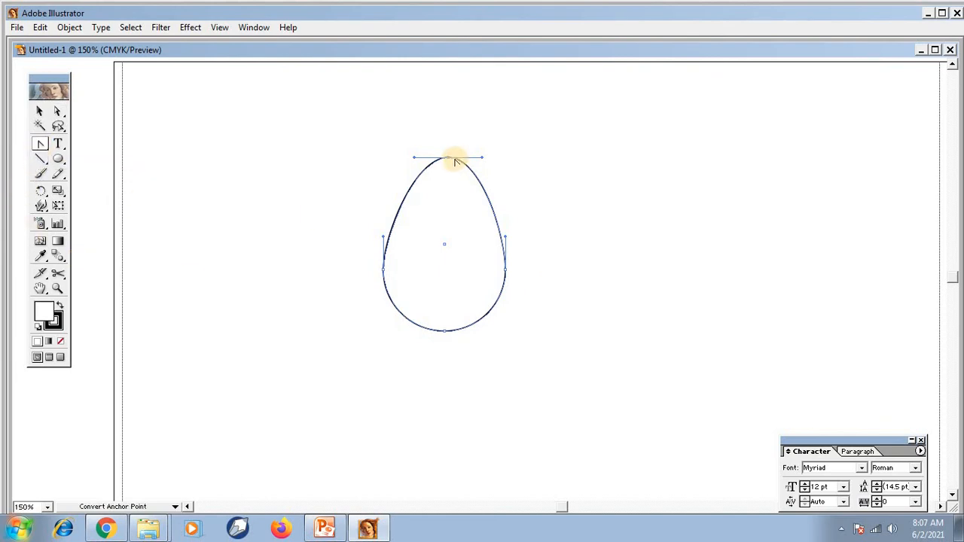
click(447, 159)
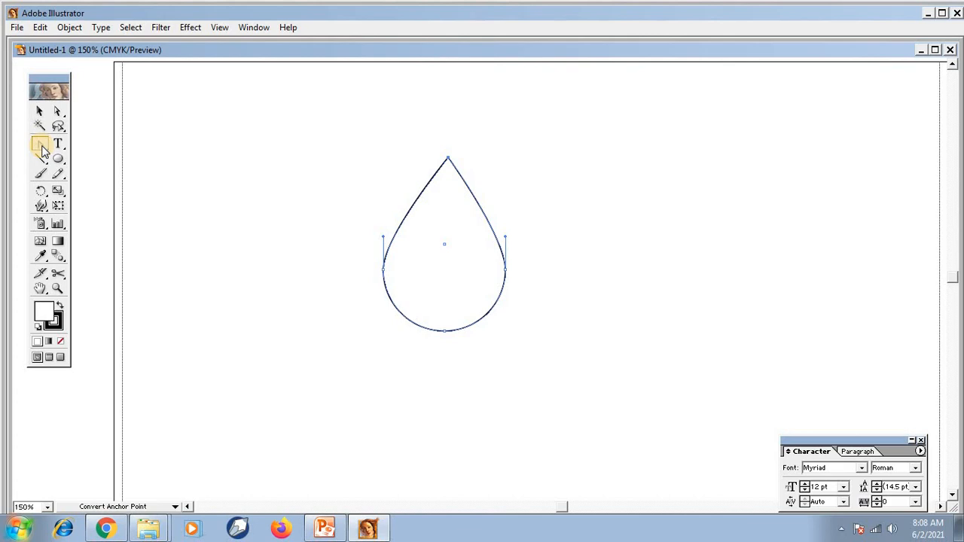
Switch to the syllabus PDF in Chrome and read Unit 2's design modification and pattern formation topics.
click(106, 530)
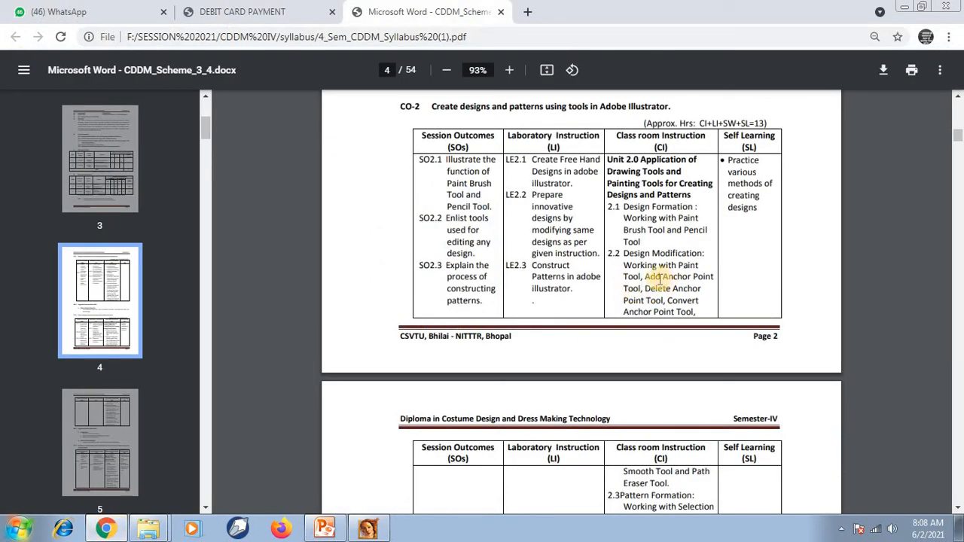
scroll(649, 273, down, 1)
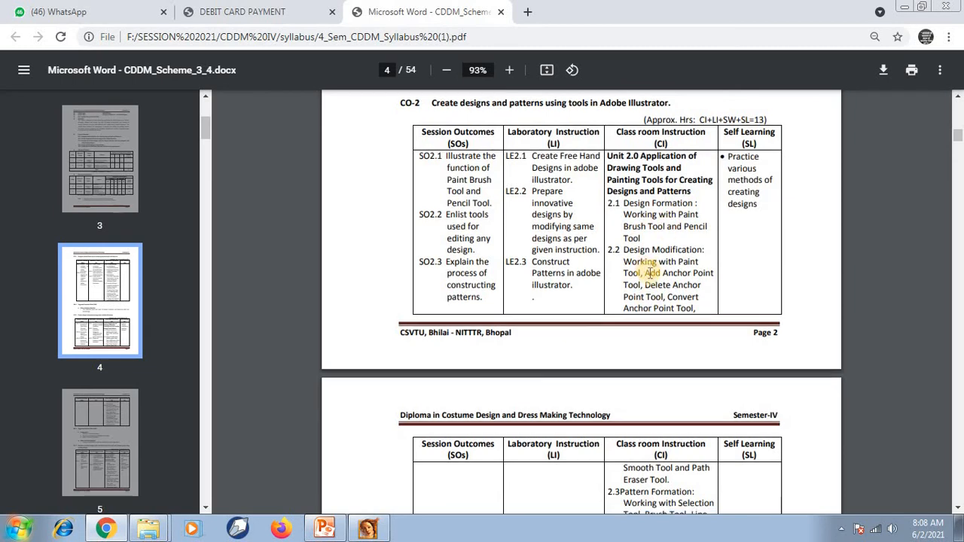
scroll(649, 273, down, 1)
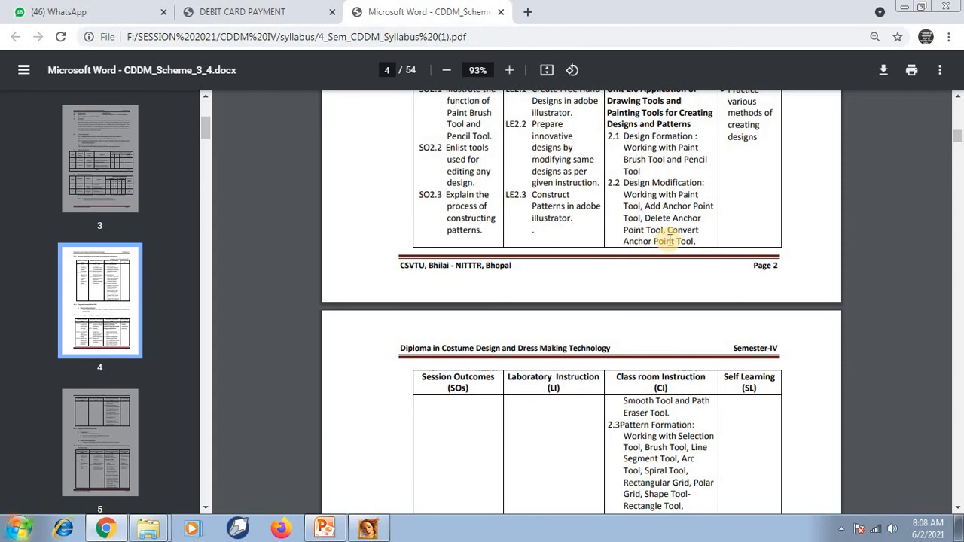
scroll(668, 240, down, 1)
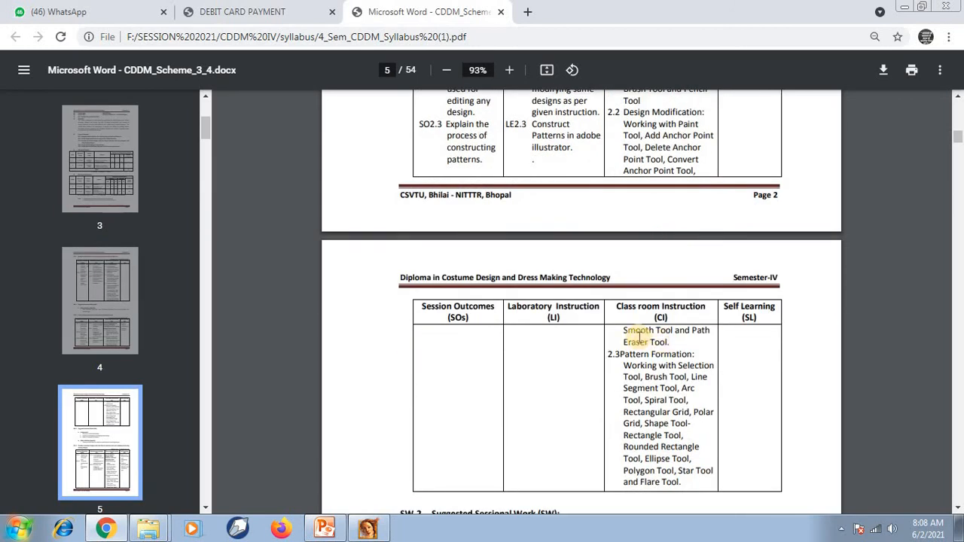
scroll(676, 338, down, 1)
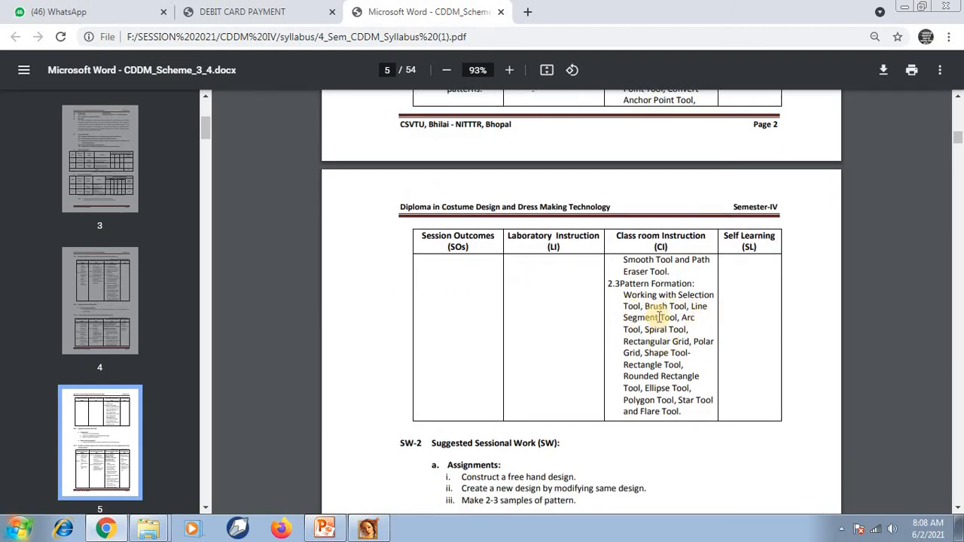
Review the CO-3 section of the syllabus on modifying designs with selection and reshaping tools, including its continuation overleaf.
scroll(656, 382, down, 4)
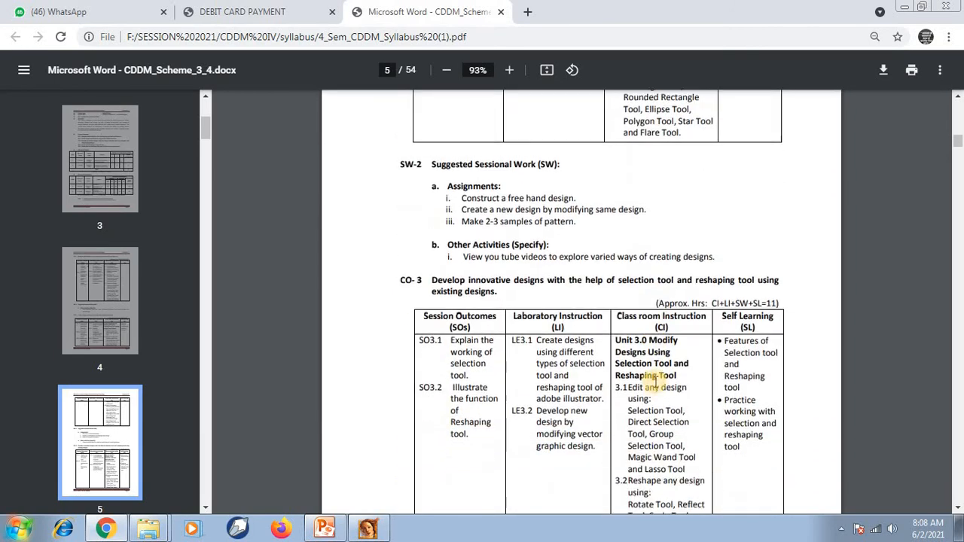
scroll(655, 382, down, 1)
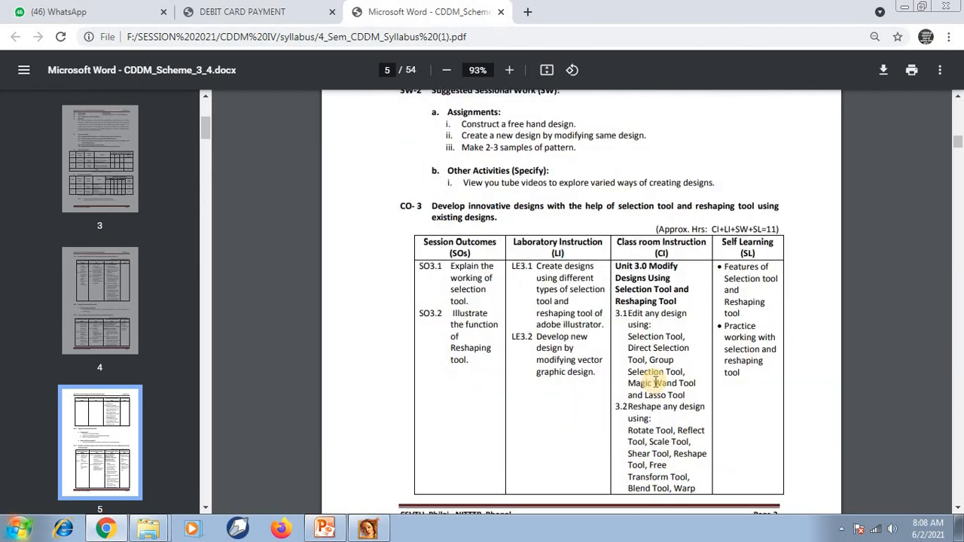
scroll(652, 372, down, 4)
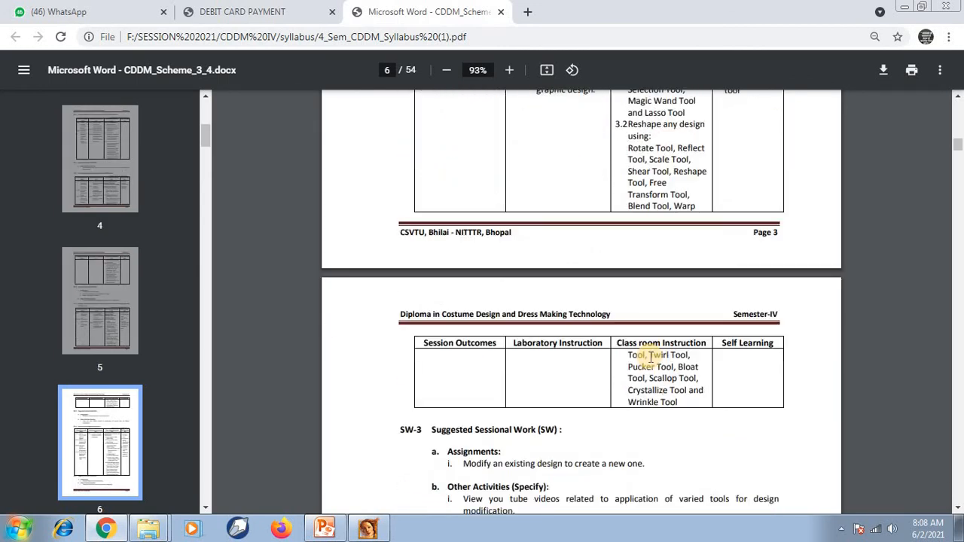
scroll(650, 356, up, 3)
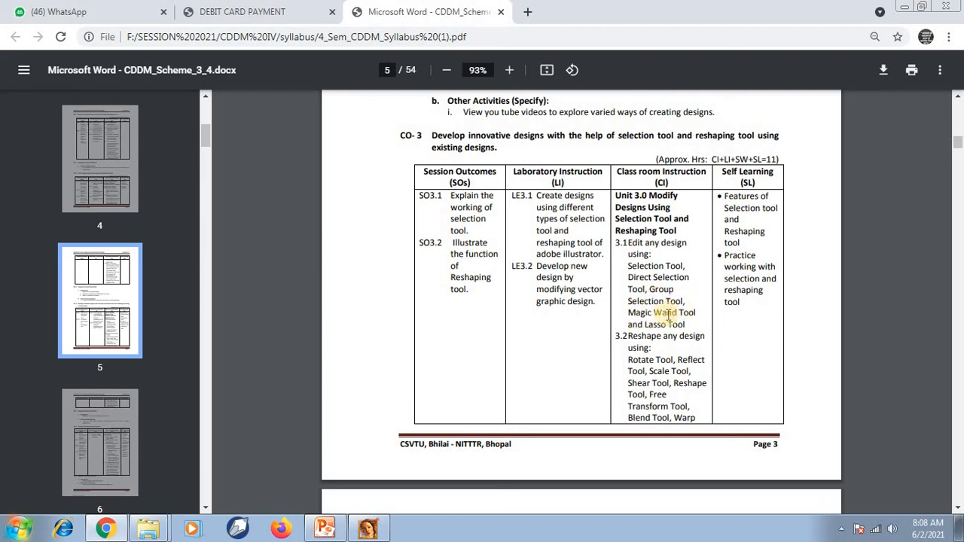
scroll(683, 316, down, 1)
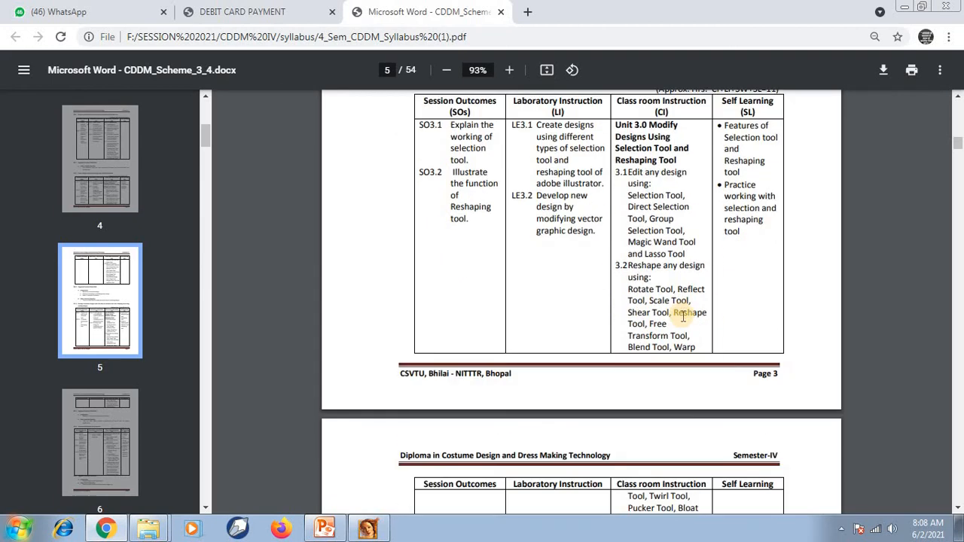
scroll(670, 305, down, 1)
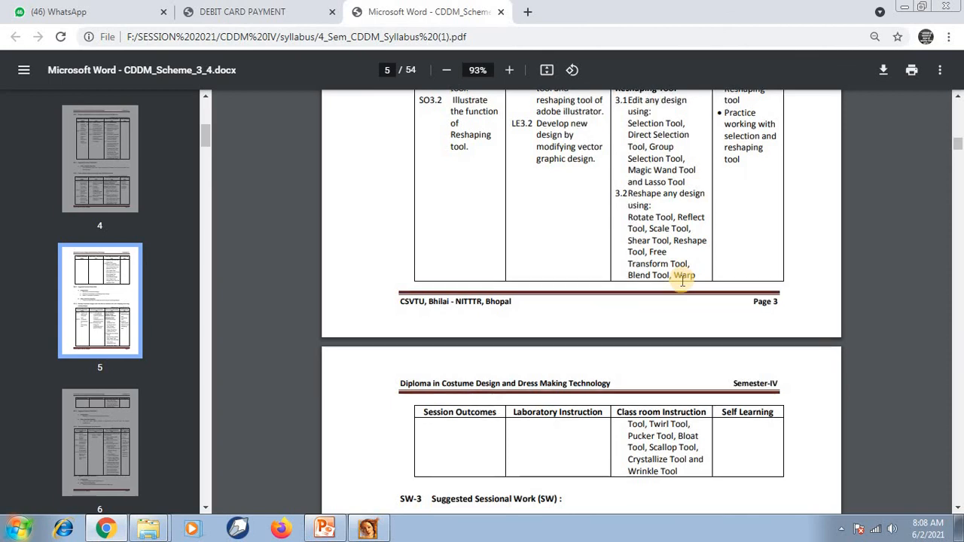
scroll(682, 278, down, 1)
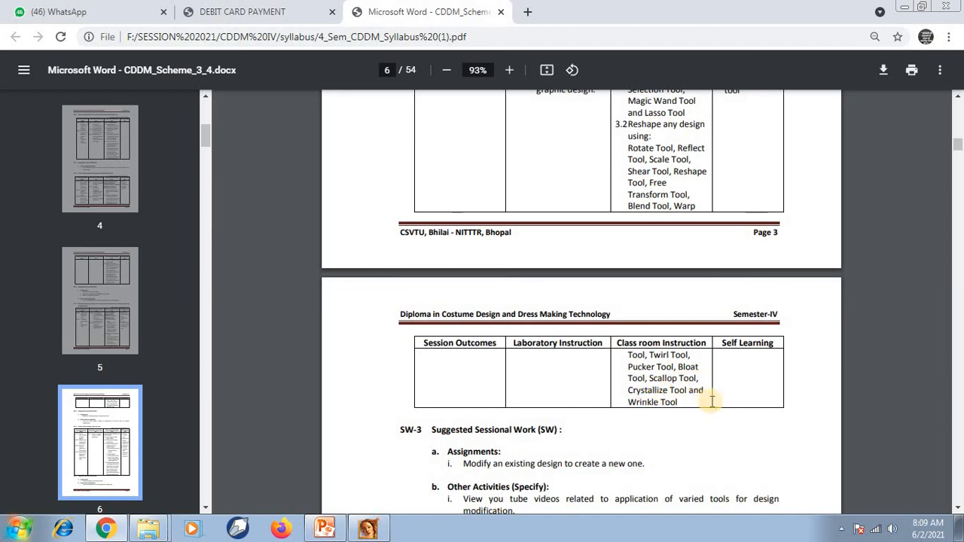
scroll(667, 348, down, 4)
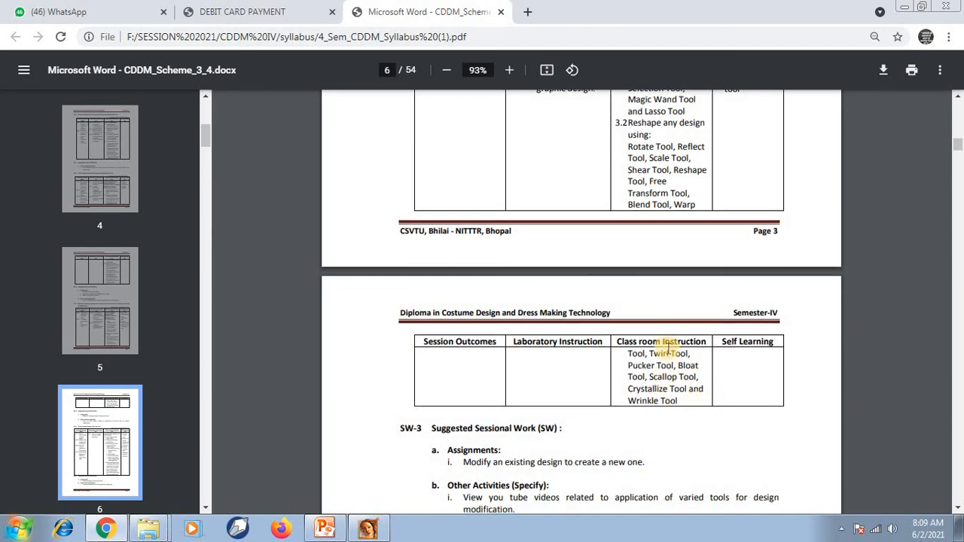
Read the CO-4 section on colour modes and text format, covering the color panels and text tools.
scroll(667, 348, down, 1)
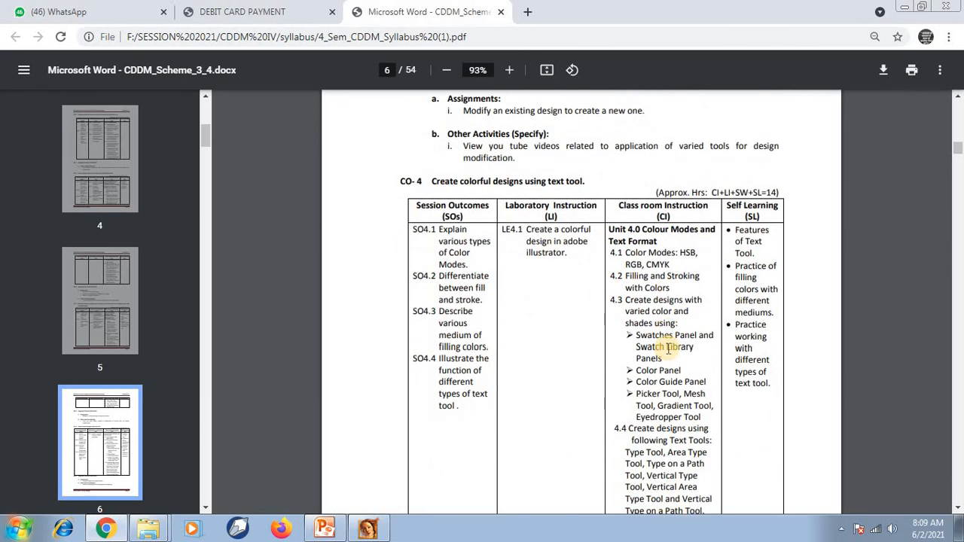
scroll(667, 348, down, 2)
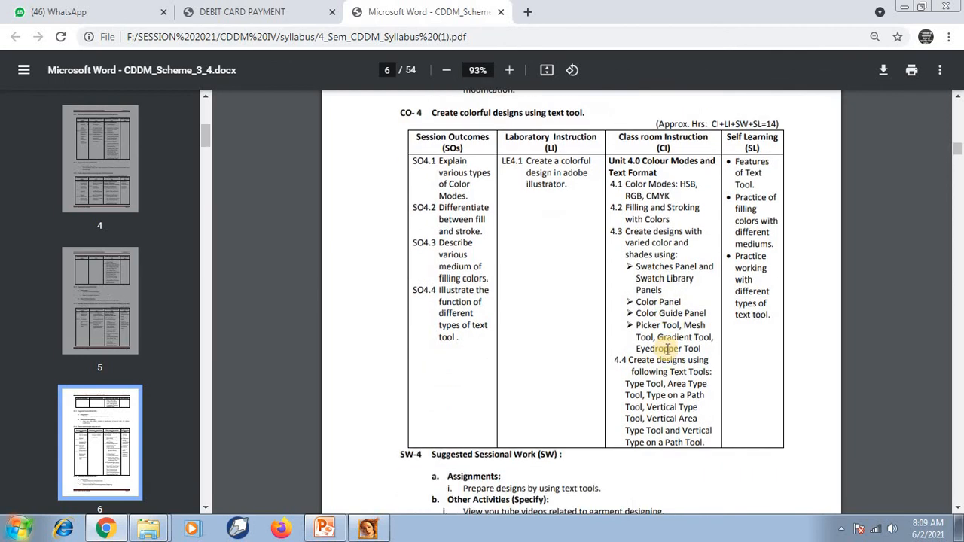
scroll(667, 348, up, 3)
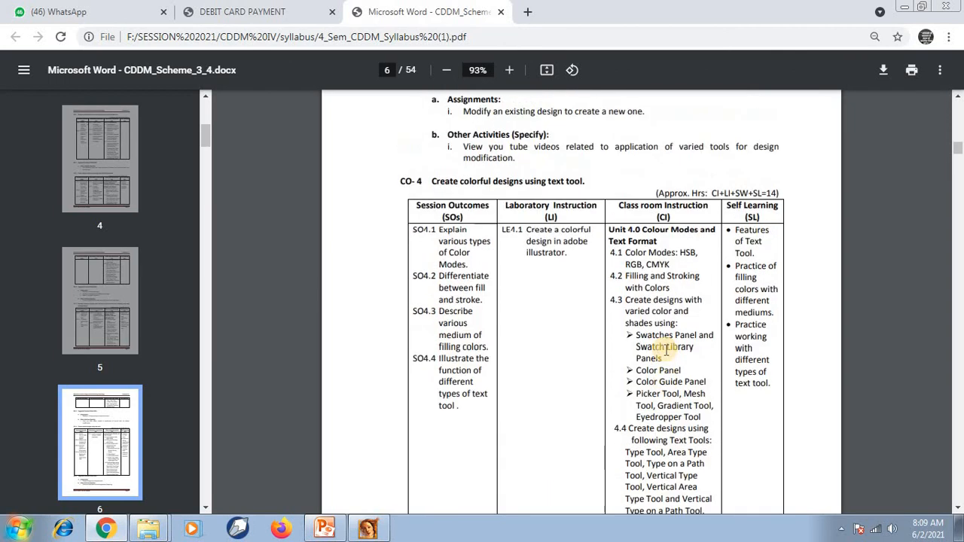
scroll(667, 348, down, 3)
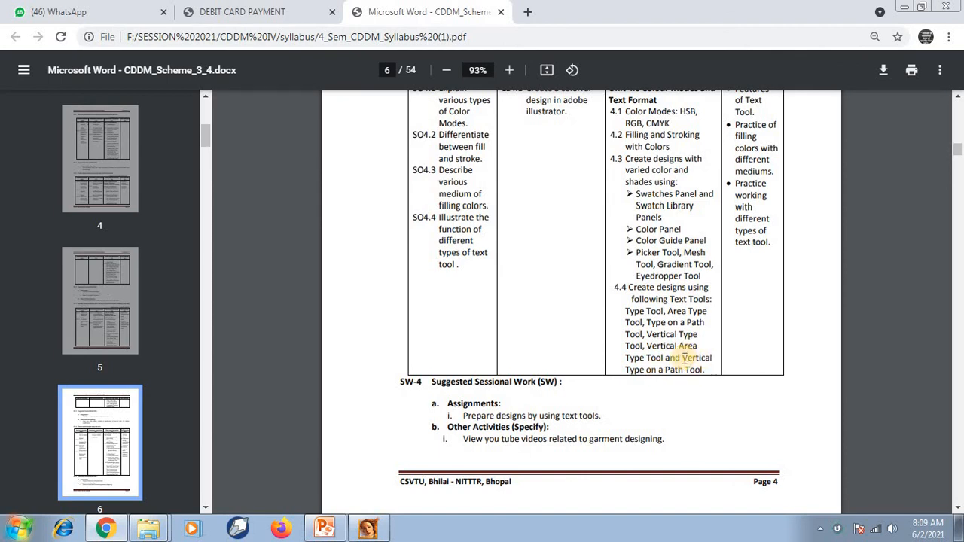
scroll(684, 360, up, 1)
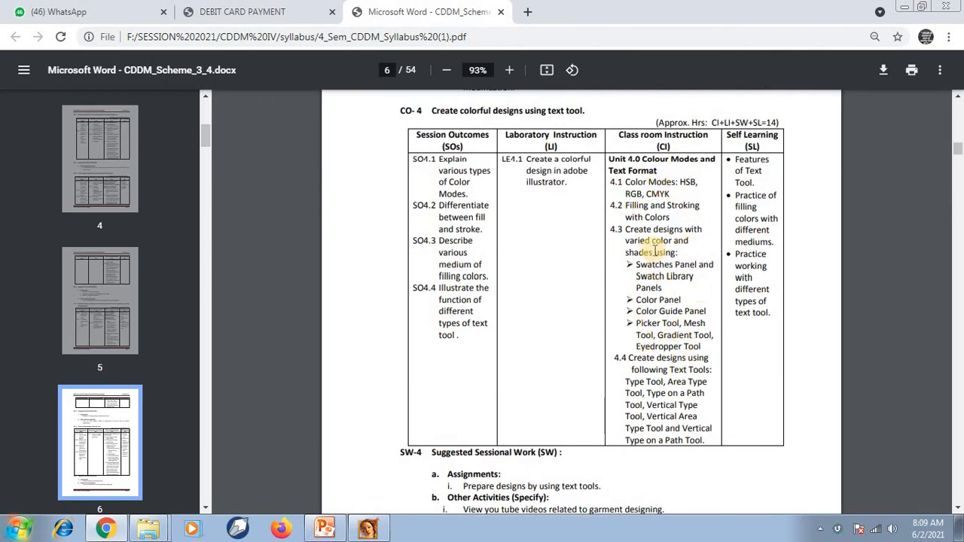
Look over the CO-5 section and the marks specification table, and return to the Unit 4 table.
scroll(653, 250, down, 6)
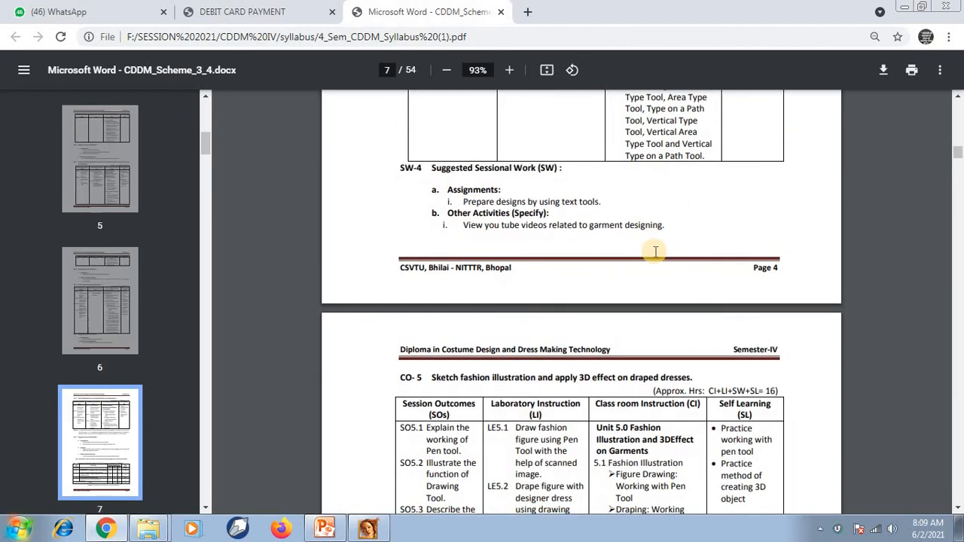
scroll(654, 252, down, 3)
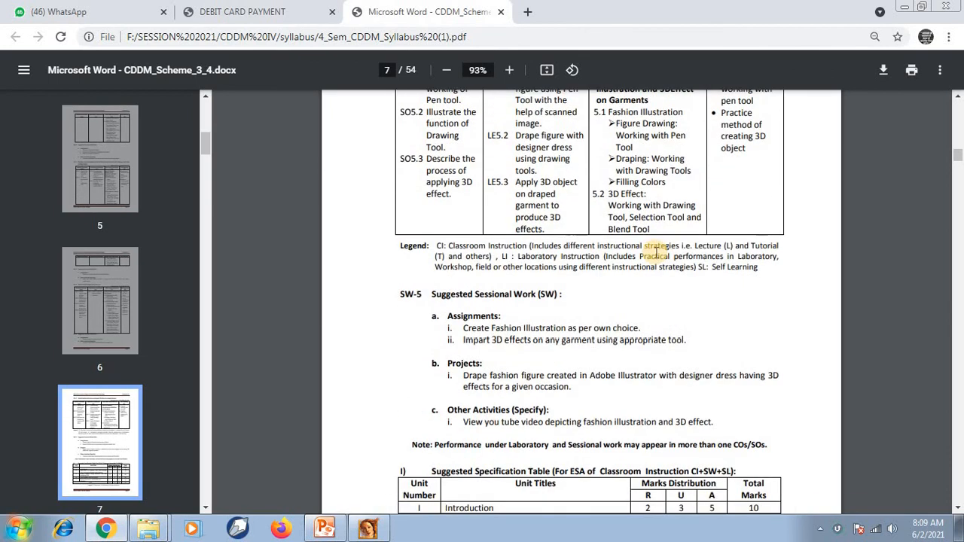
scroll(655, 253, down, 2)
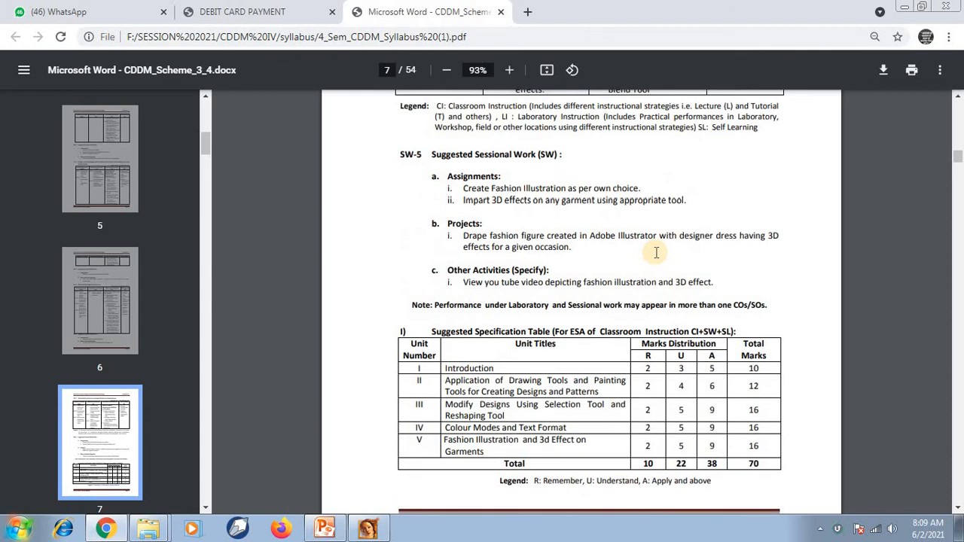
scroll(655, 253, up, 4)
scroll(656, 251, up, 5)
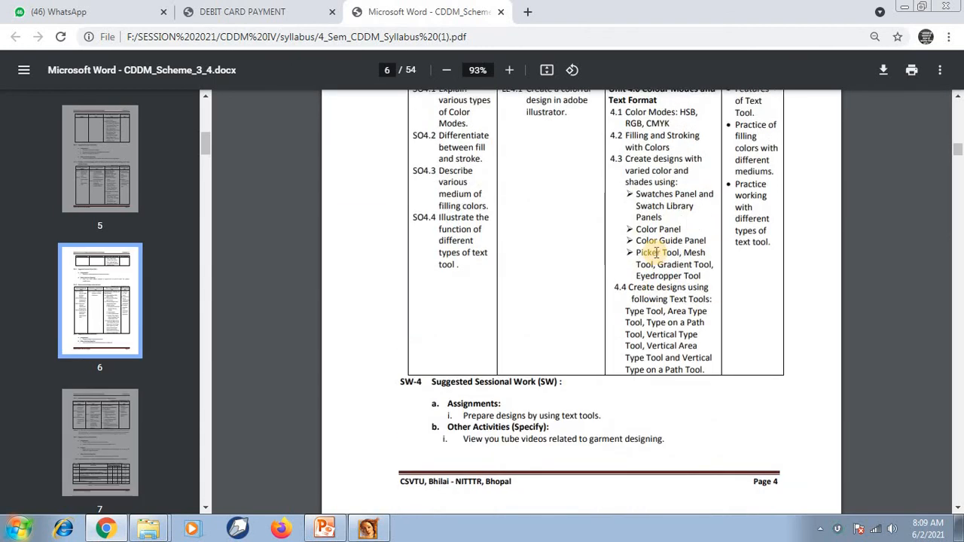
scroll(656, 252, up, 1)
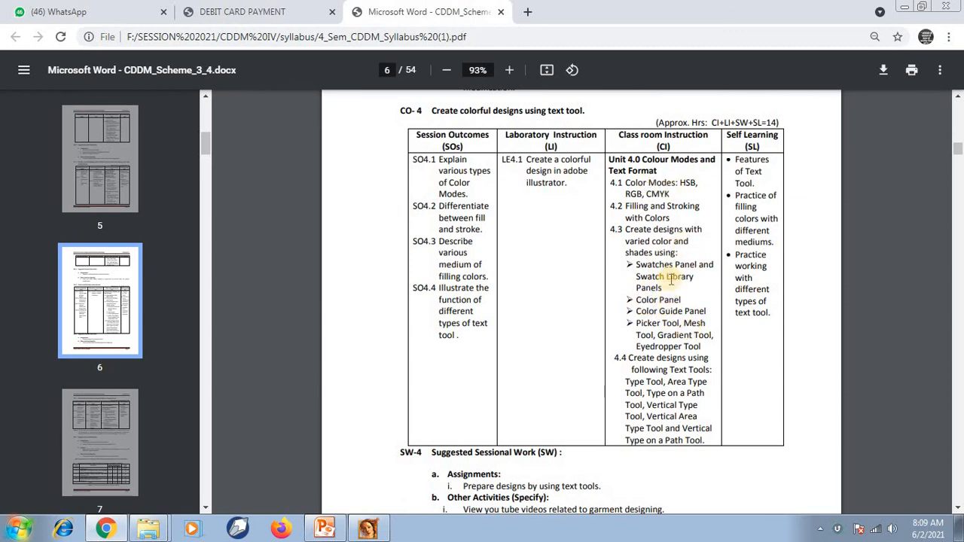
Examine the start of the CO-5 section on sketching fashion illustrations and applying 3D effects to draped dresses.
scroll(613, 421, down, 4)
scroll(603, 426, up, 1)
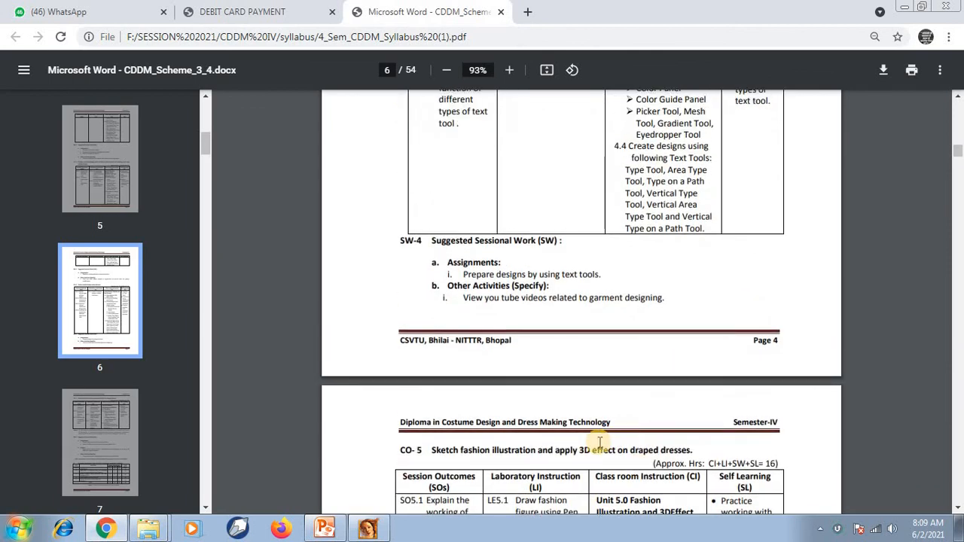
scroll(603, 426, down, 2)
scroll(634, 414, up, 6)
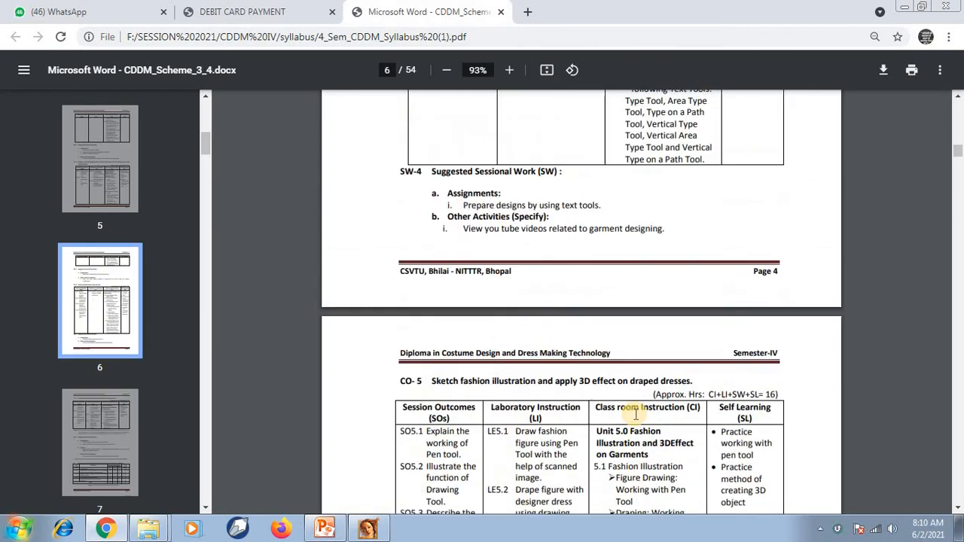